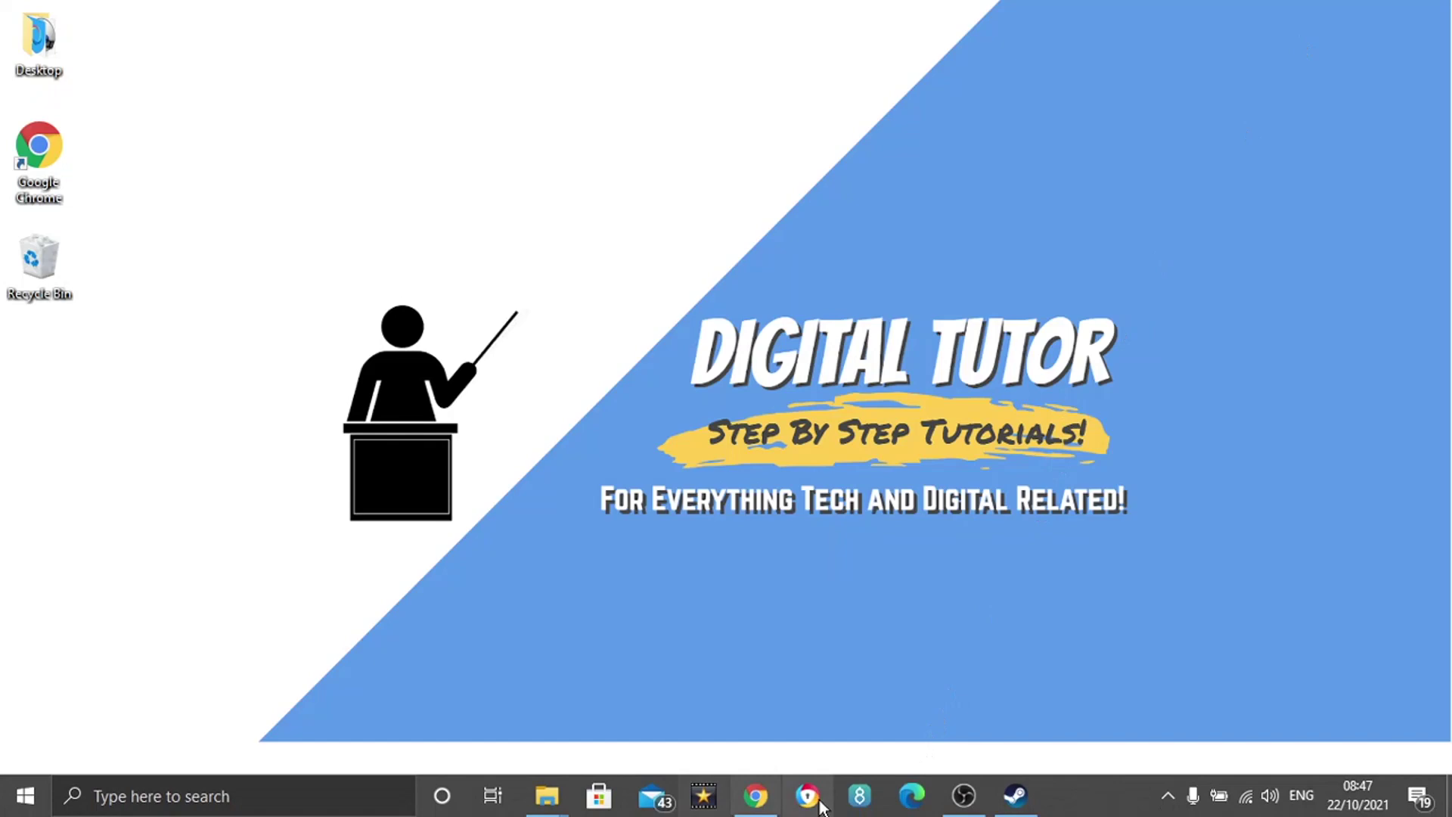
Search Google for 'discord support' in Chrome.
{"action": "left_click", "coordinate": [754, 803]}
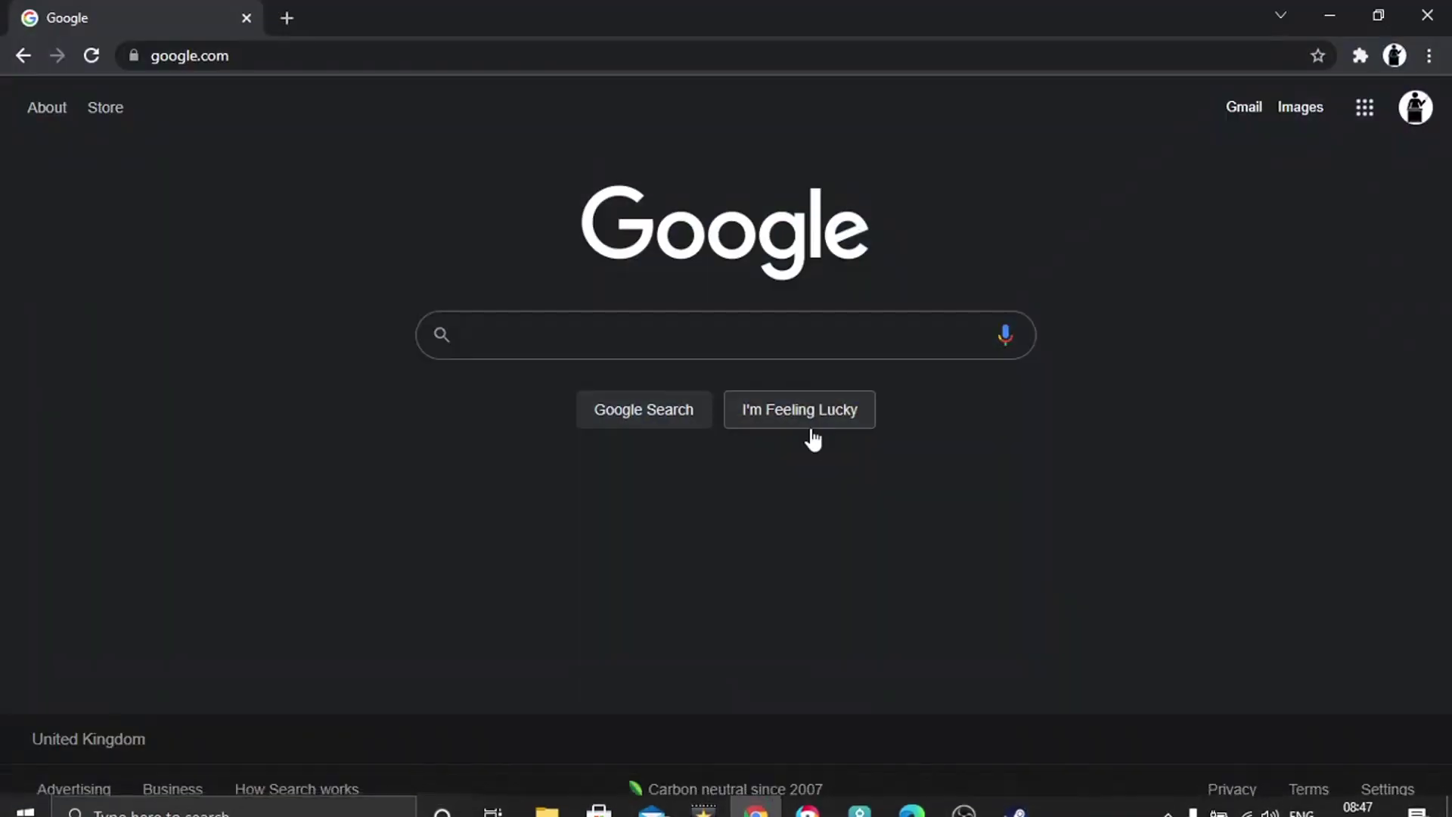
{"action": "left_click", "coordinate": [655, 321]}
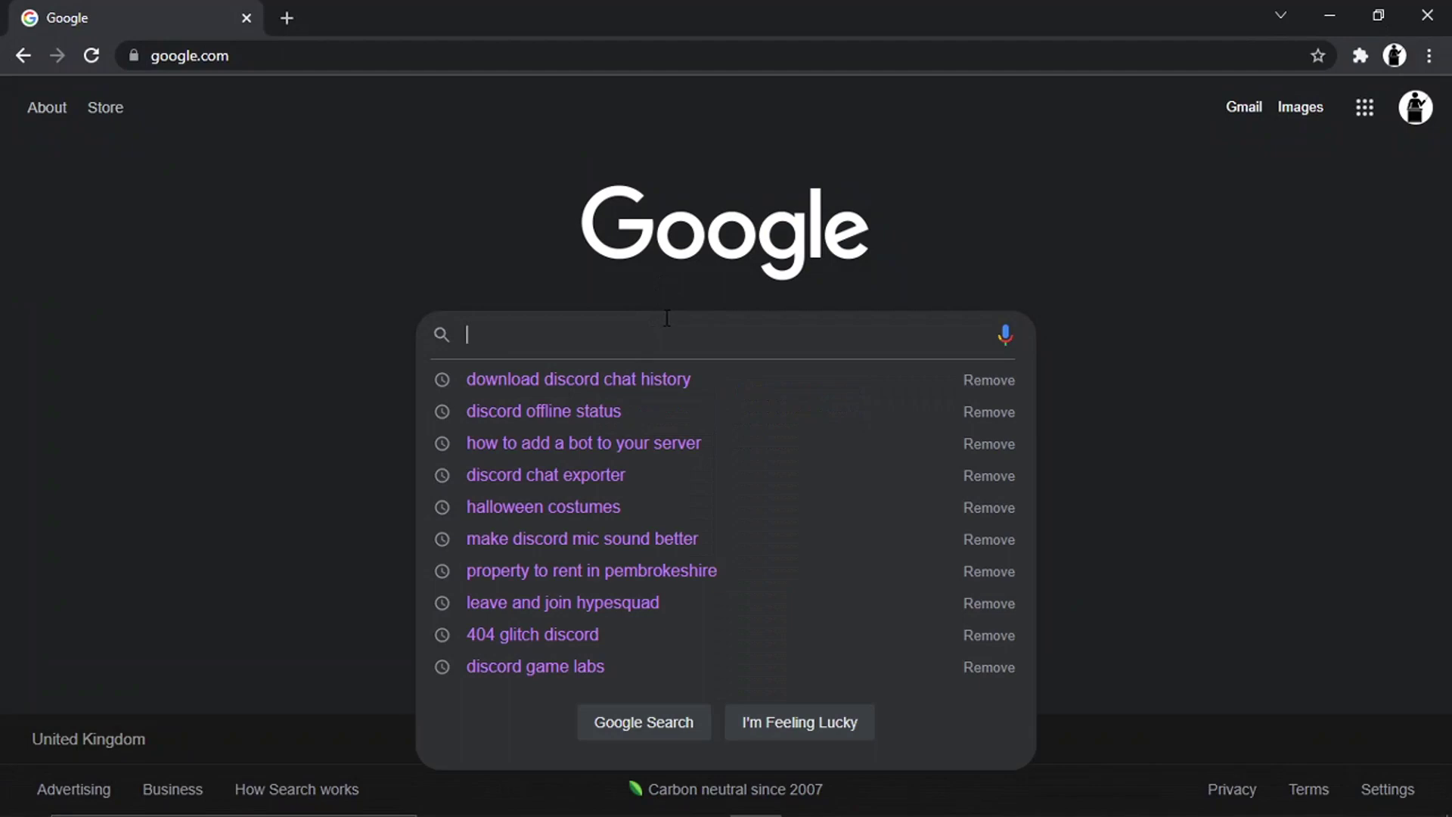
{"action": "type", "text": "dis"}
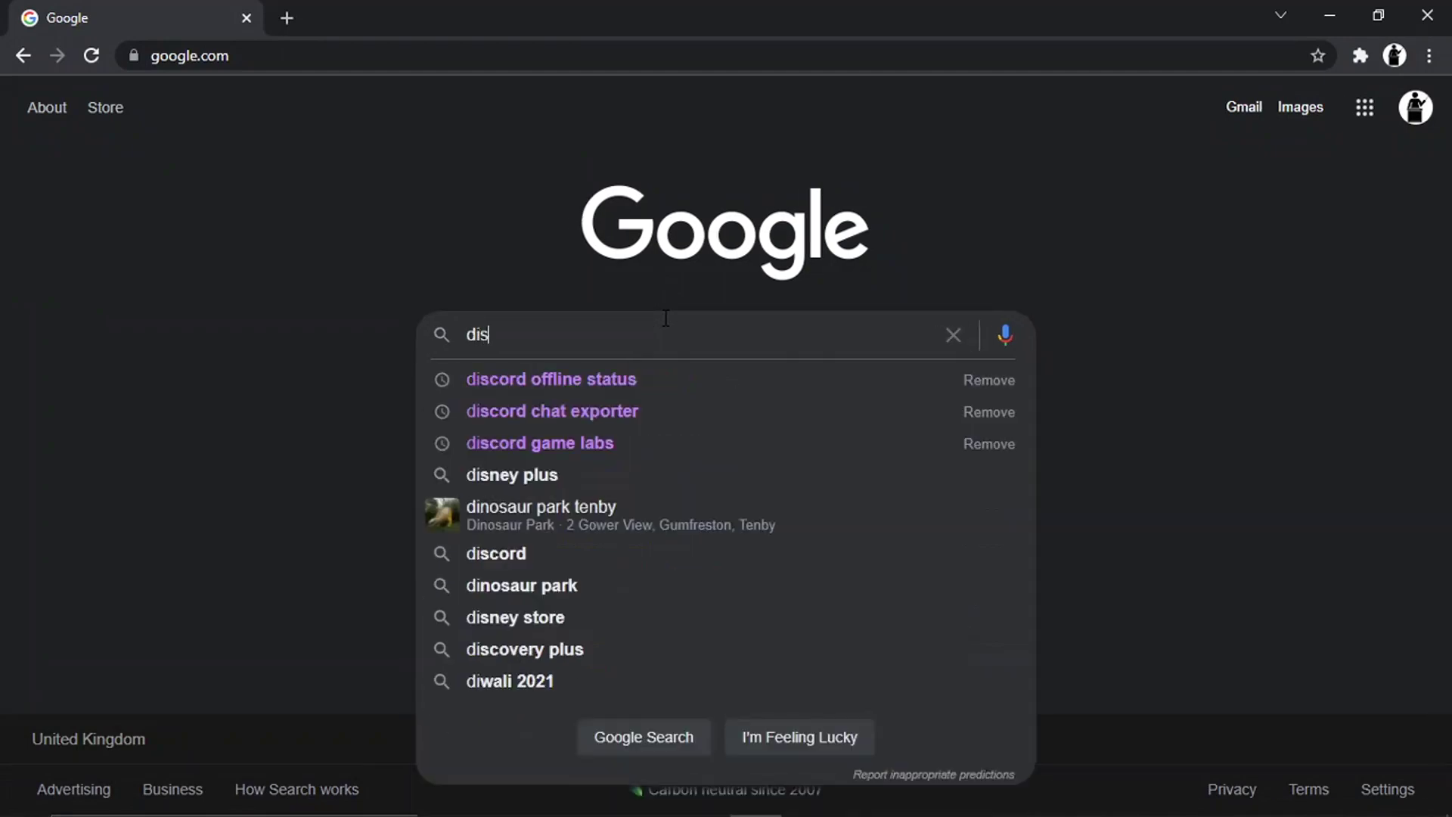
{"action": "type", "text": "cord support"}
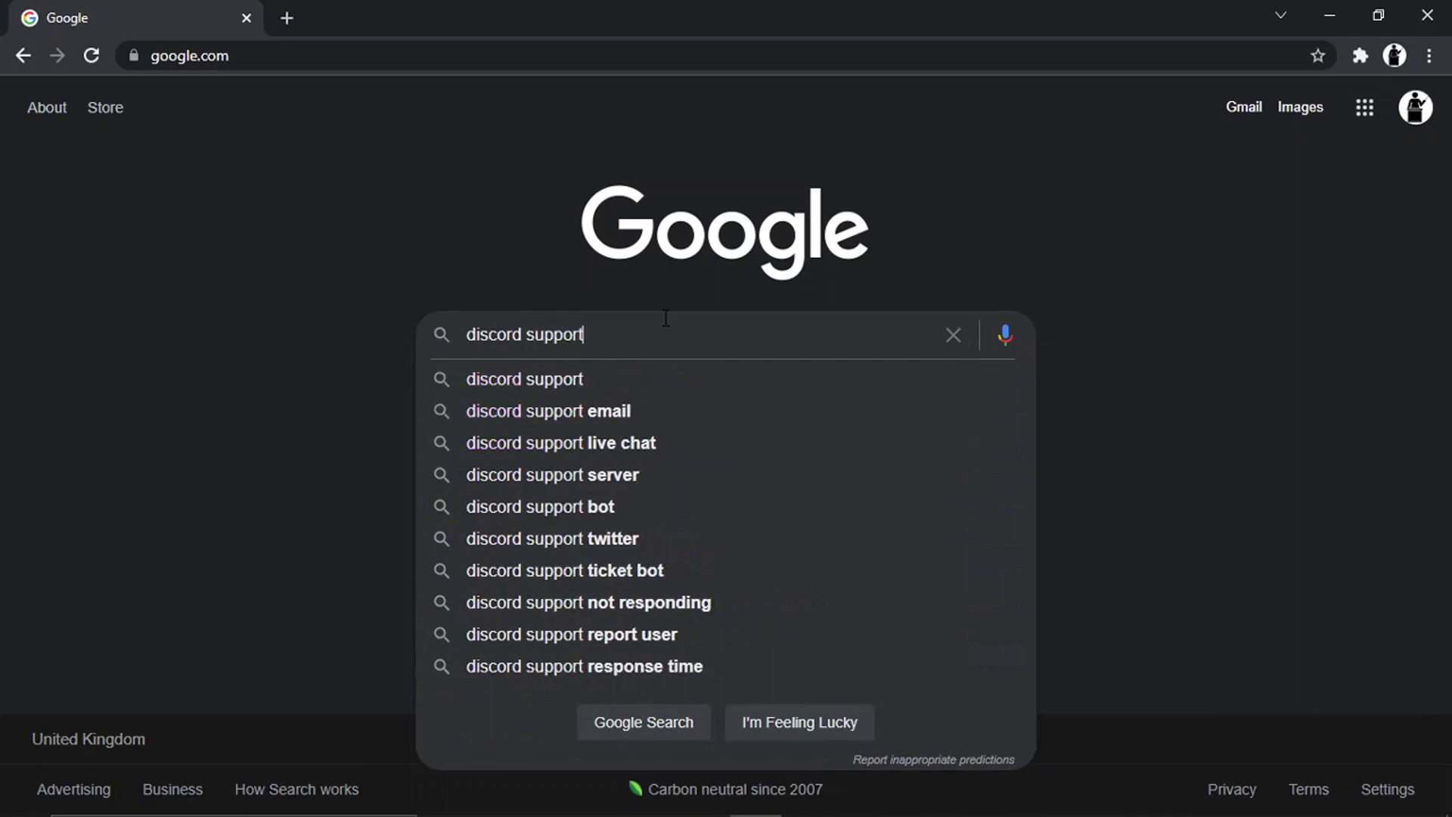
{"action": "key", "text": "Return"}
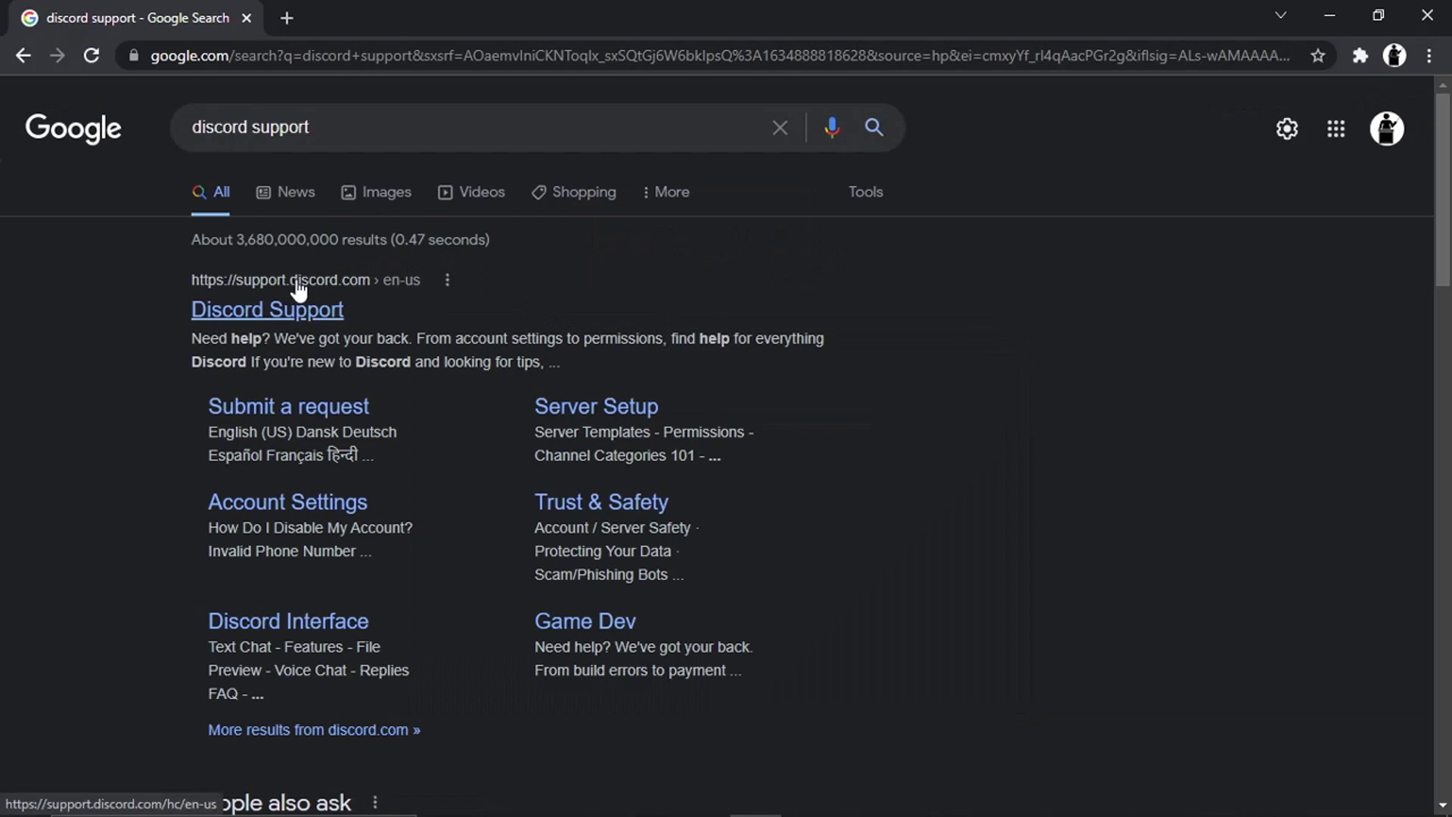
Open a new Discord Support request and choose Trust & Safety as its topic.
{"action": "left_click", "coordinate": [342, 311]}
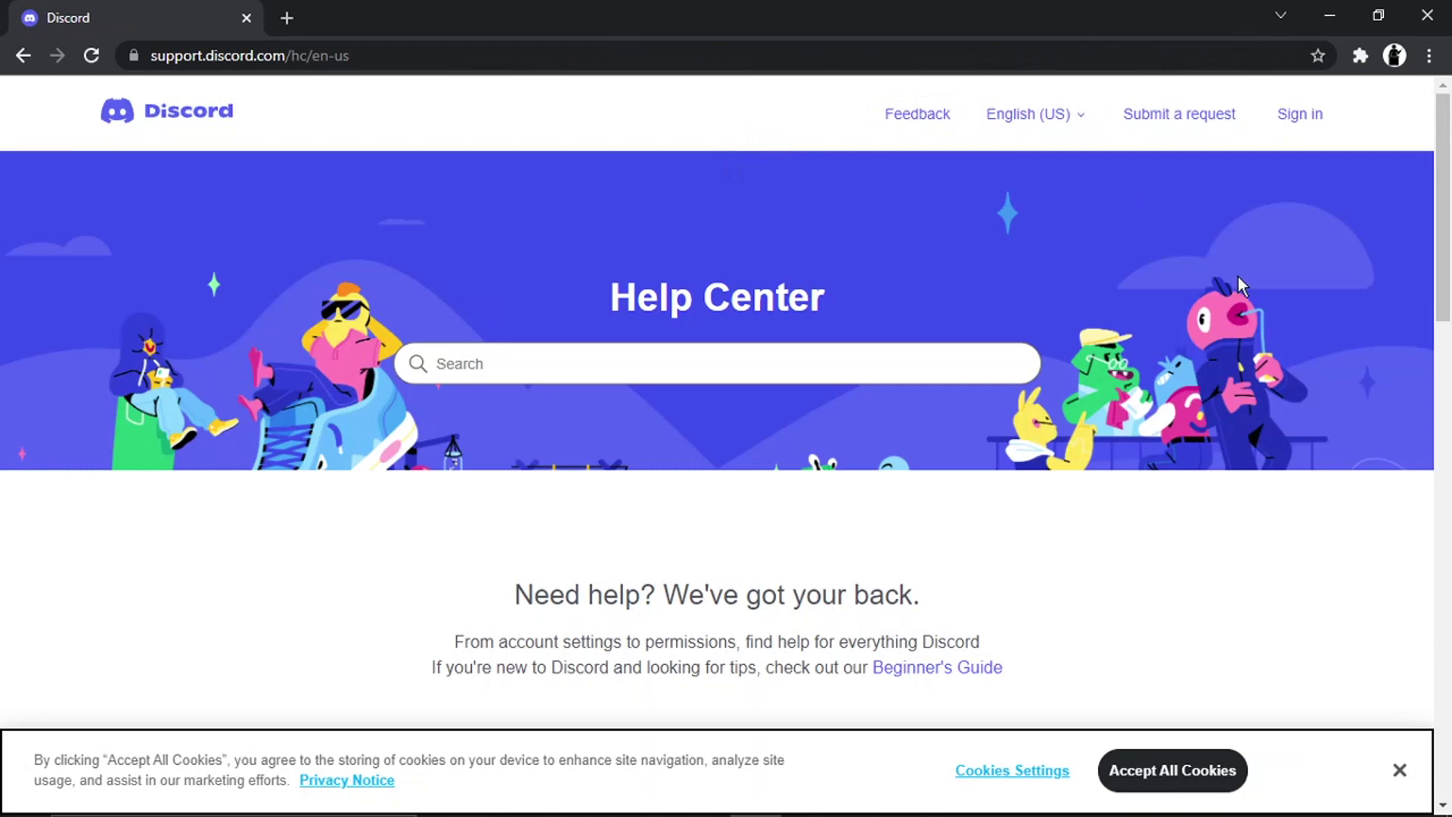
{"action": "left_click", "coordinate": [1175, 107]}
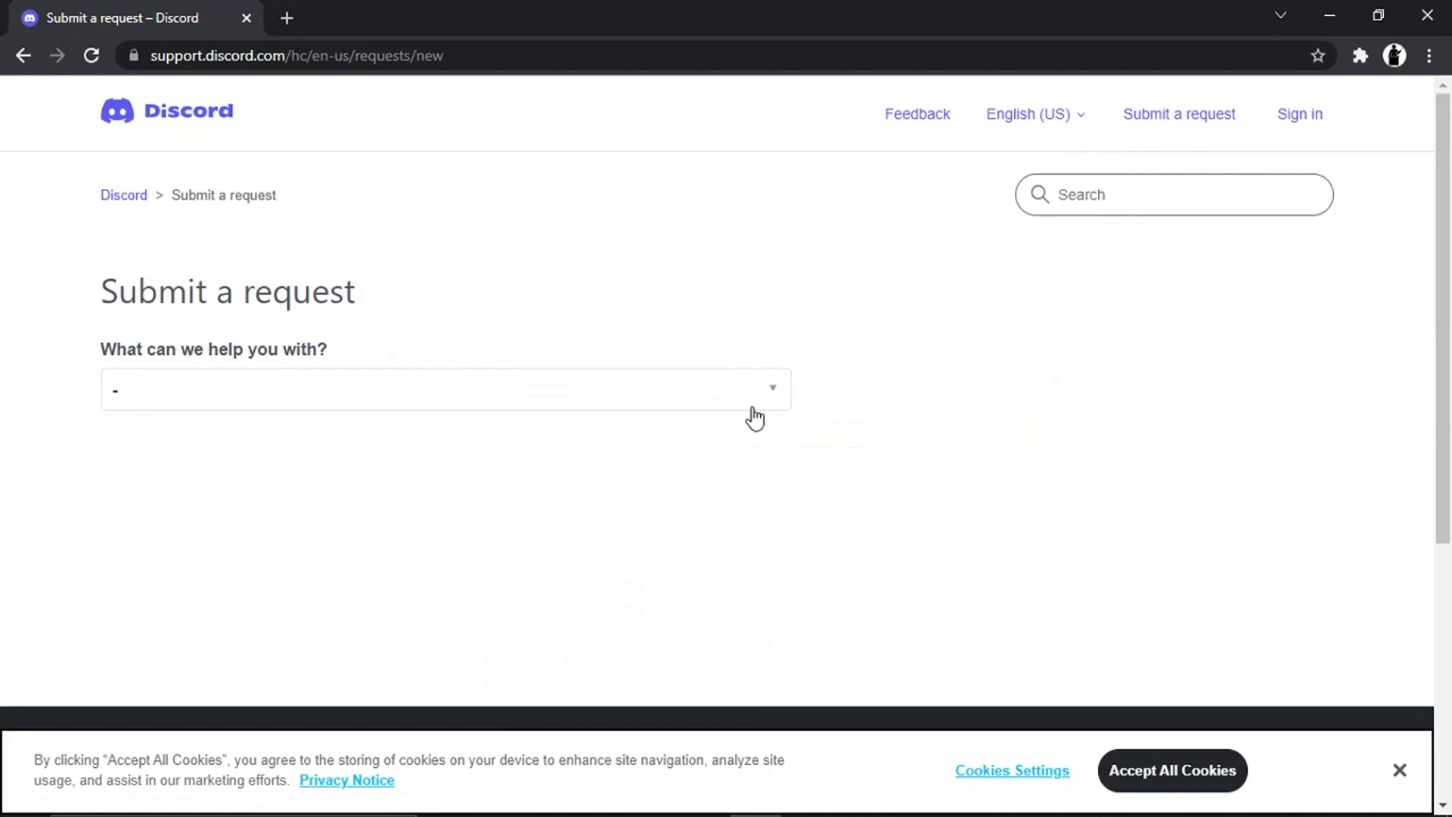
{"action": "left_click", "coordinate": [499, 399]}
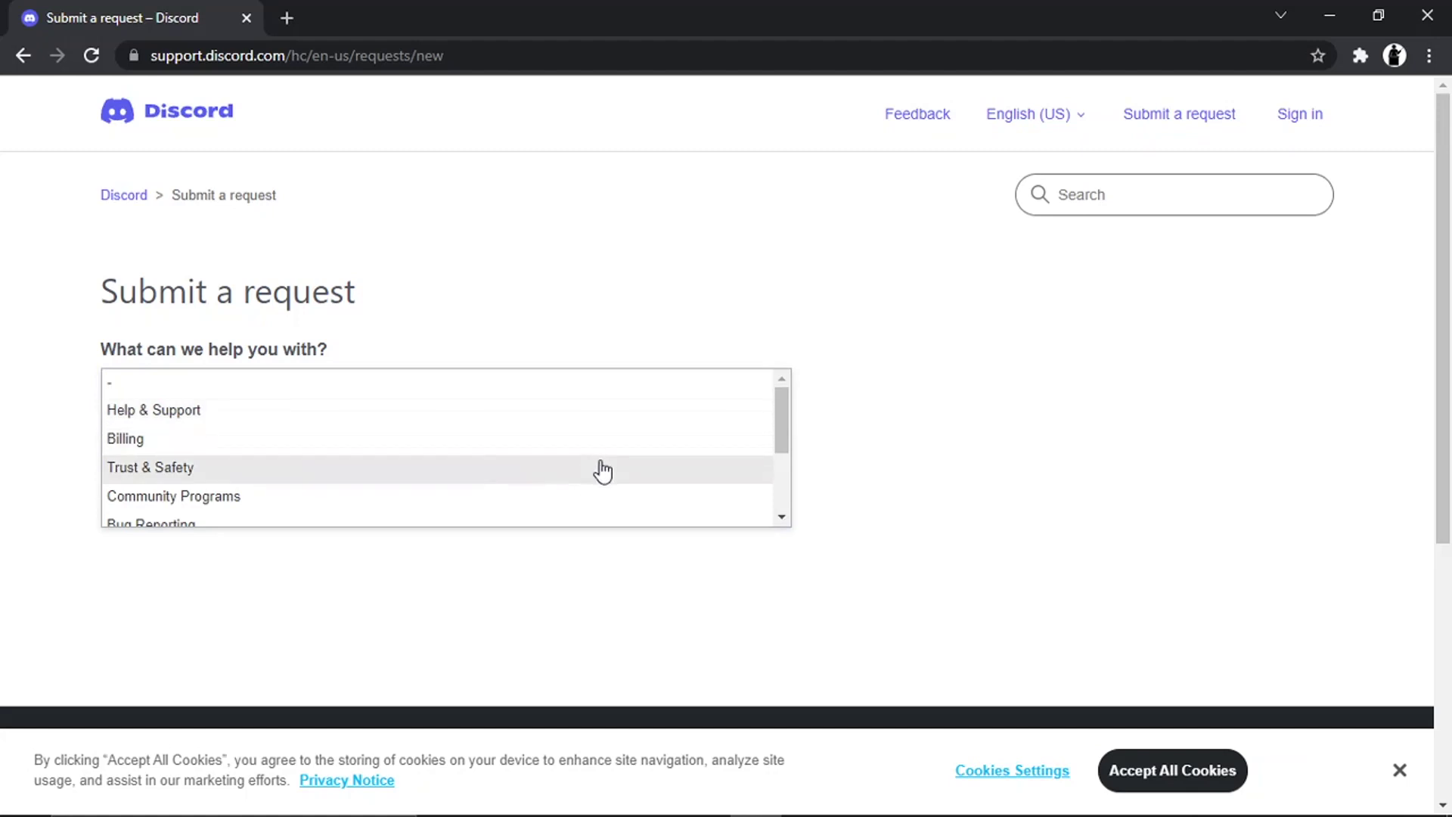
{"action": "left_click", "coordinate": [603, 471]}
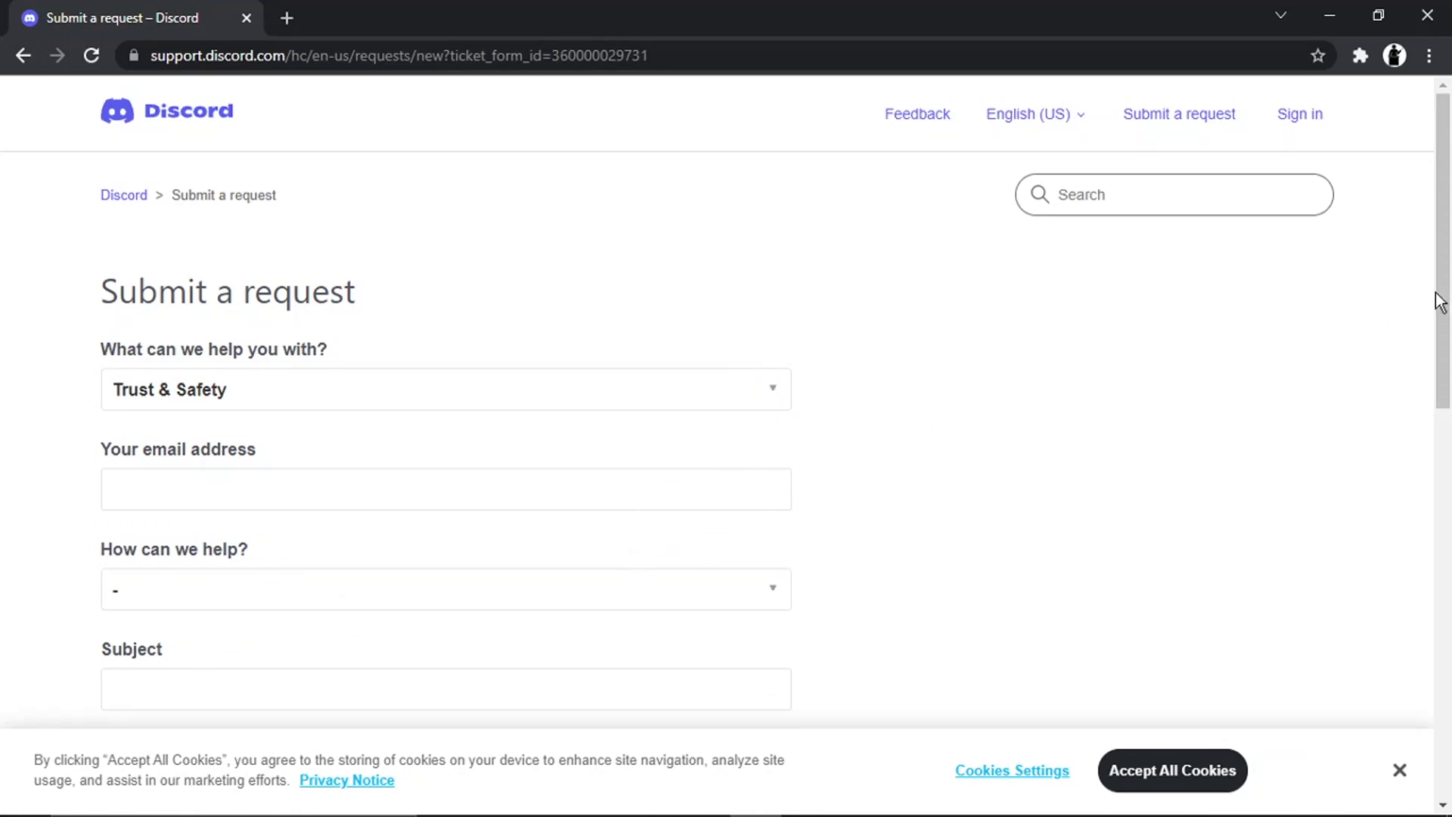
{"action": "left_click_drag", "start_coordinate": [1435, 301], "coordinate": [1435, 373]}
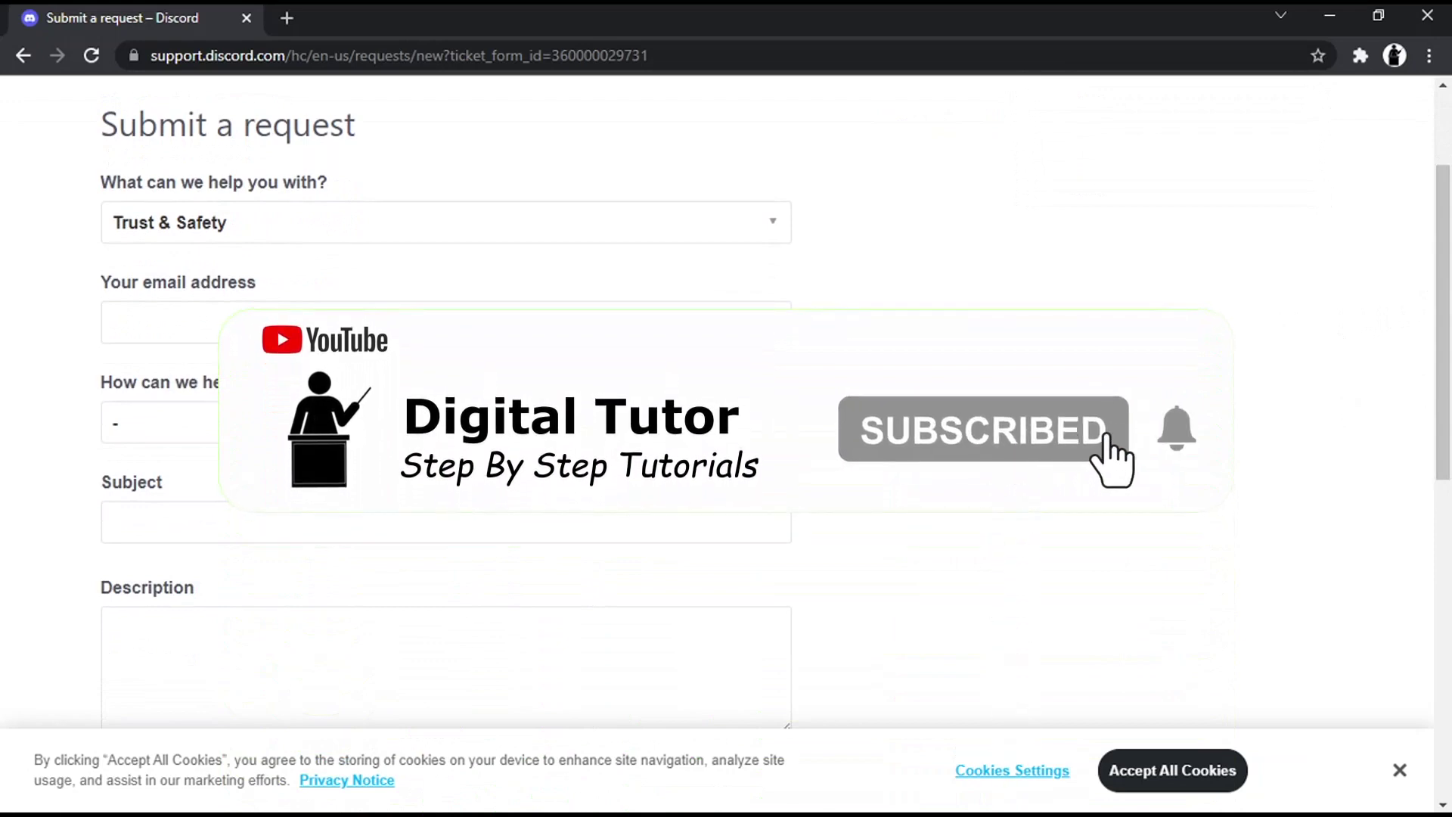
Choose 'Appeals, age update, other questions', then 'Update my age information'.
{"action": "left_click", "coordinate": [576, 425]}
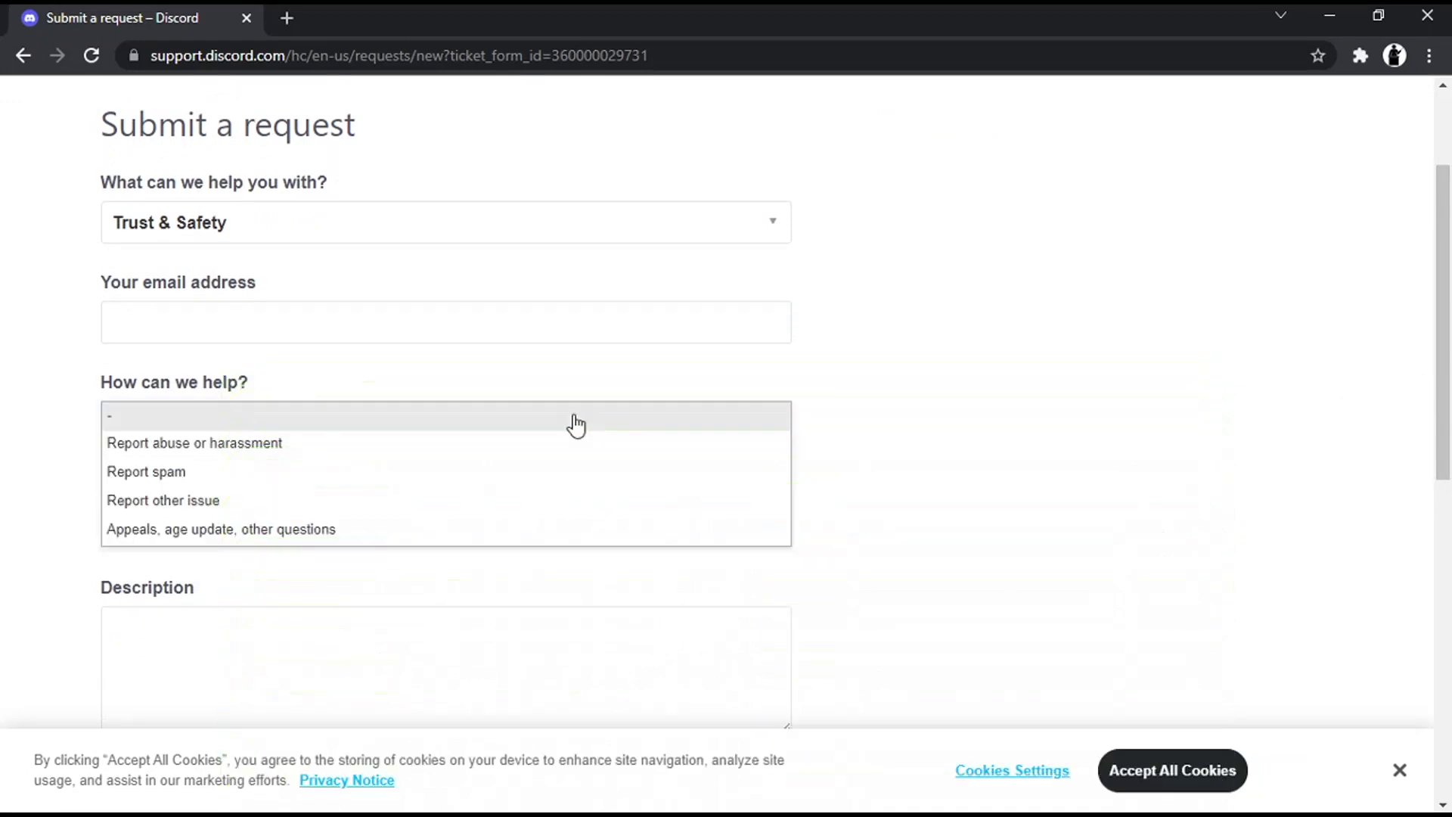
{"action": "left_click", "coordinate": [539, 529]}
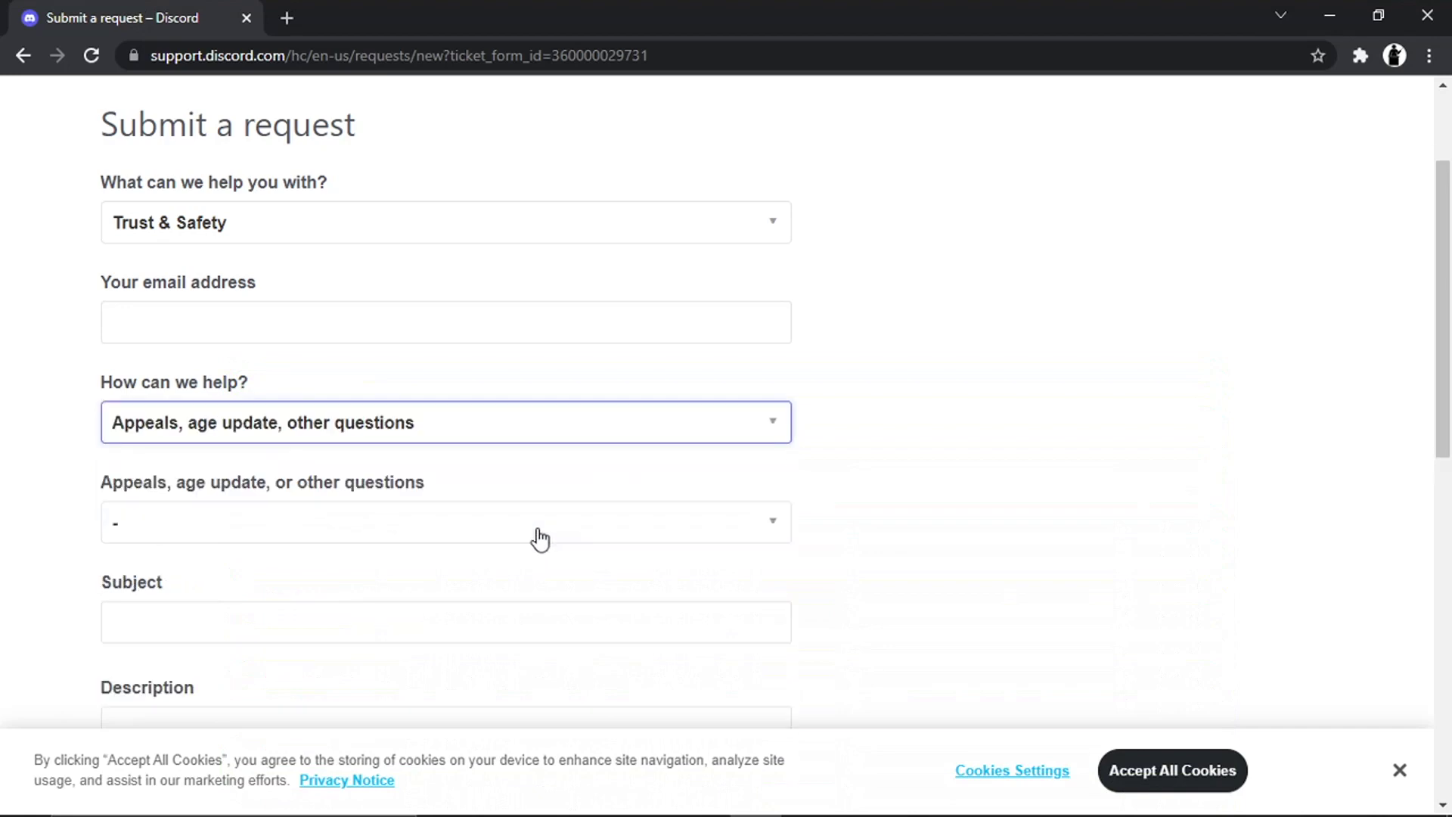
{"action": "left_click", "coordinate": [540, 539]}
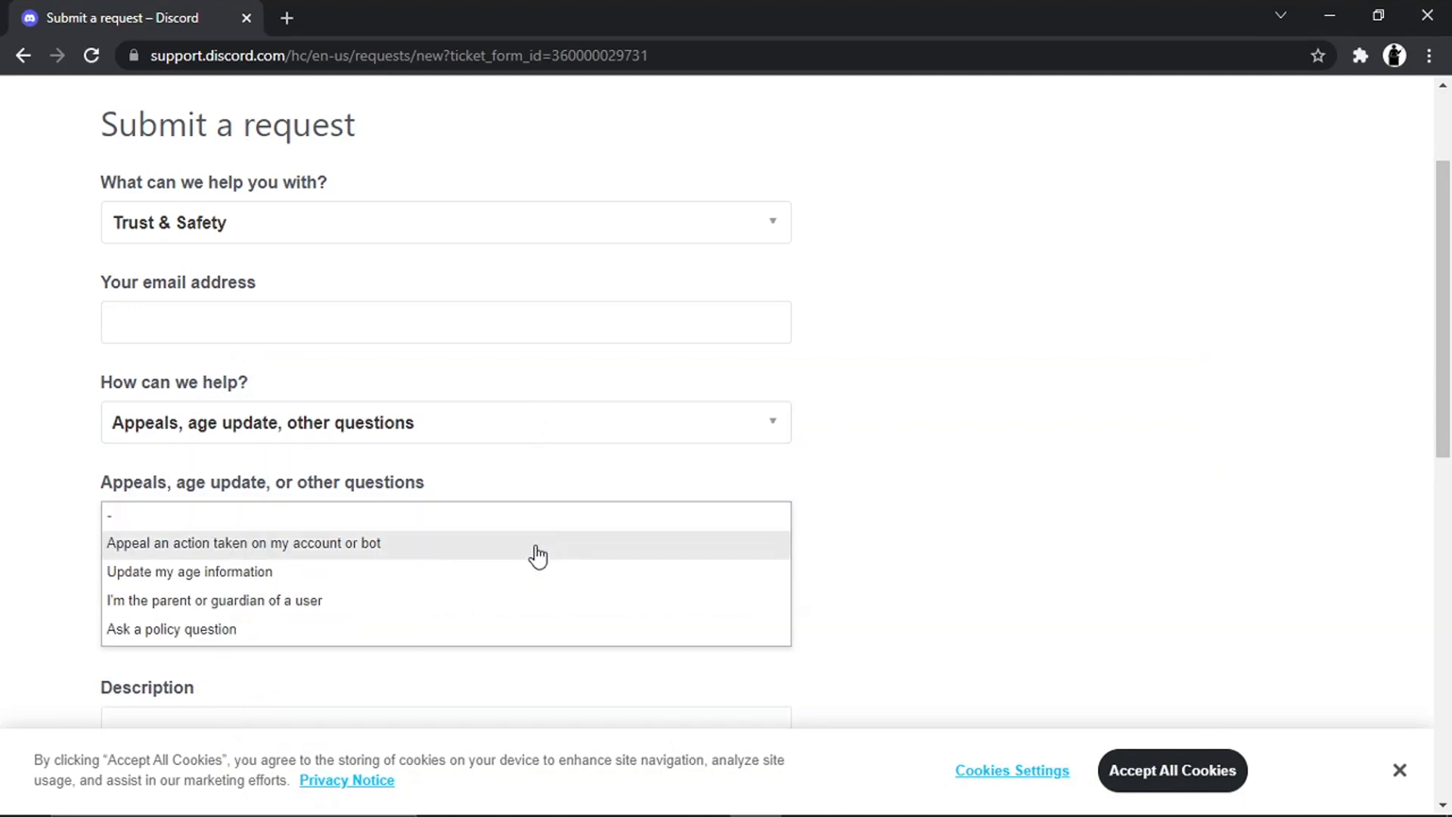
{"action": "left_click", "coordinate": [521, 578]}
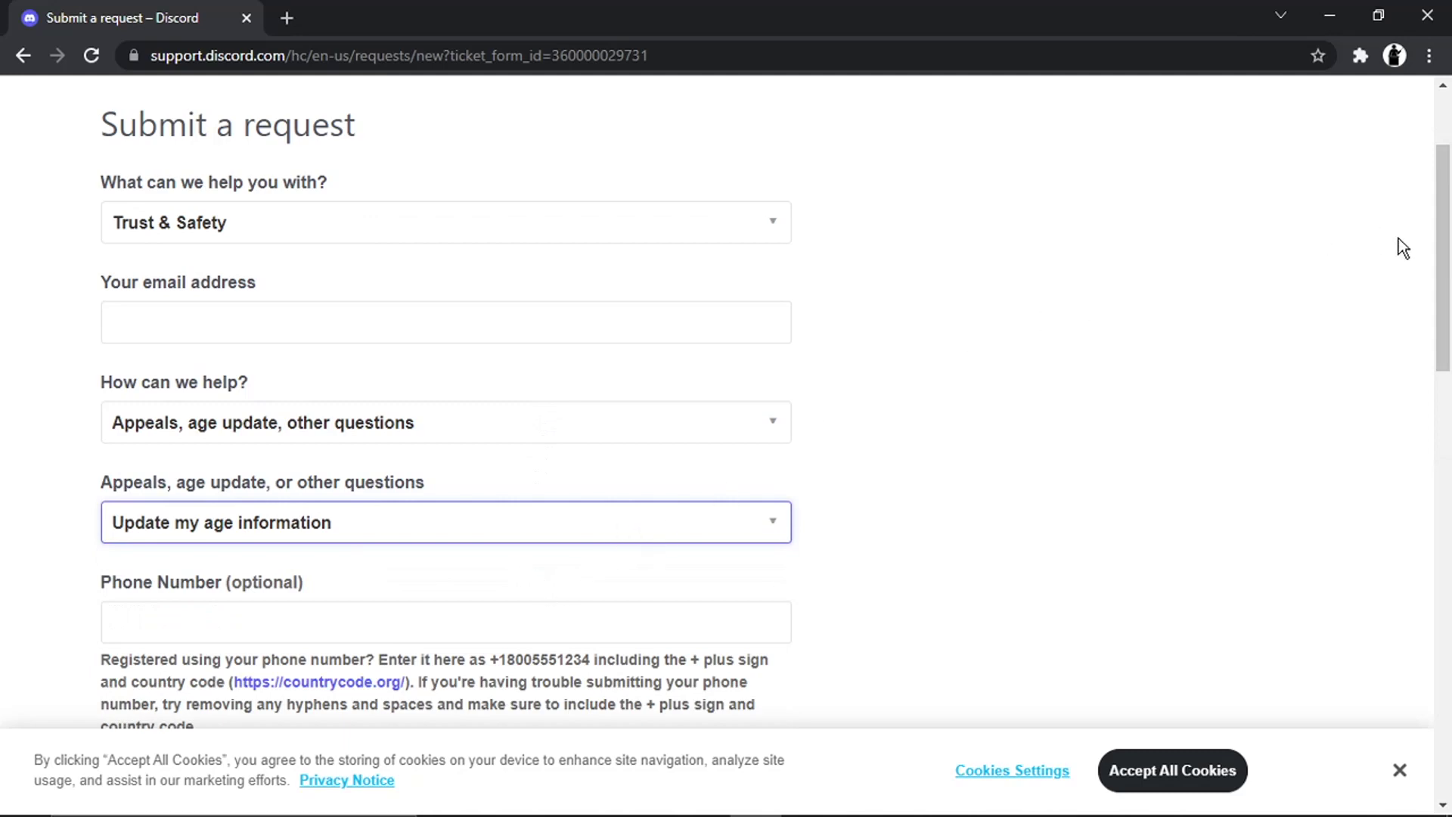
{"action": "scroll", "coordinate": [1422, 257], "scroll_direction": "down", "scroll_amount": 1}
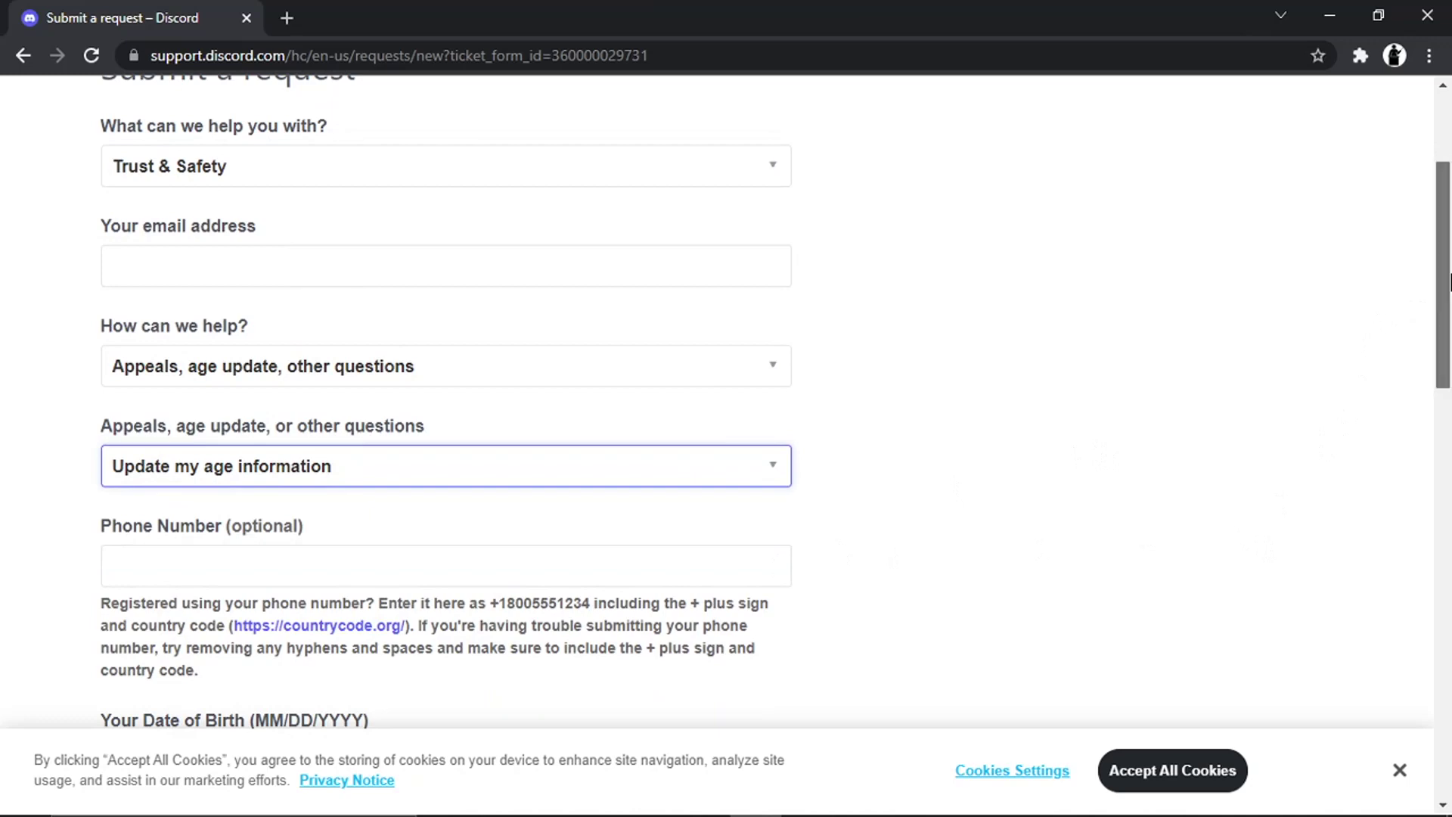
{"action": "left_click_drag", "start_coordinate": [1449, 281], "coordinate": [1449, 240]}
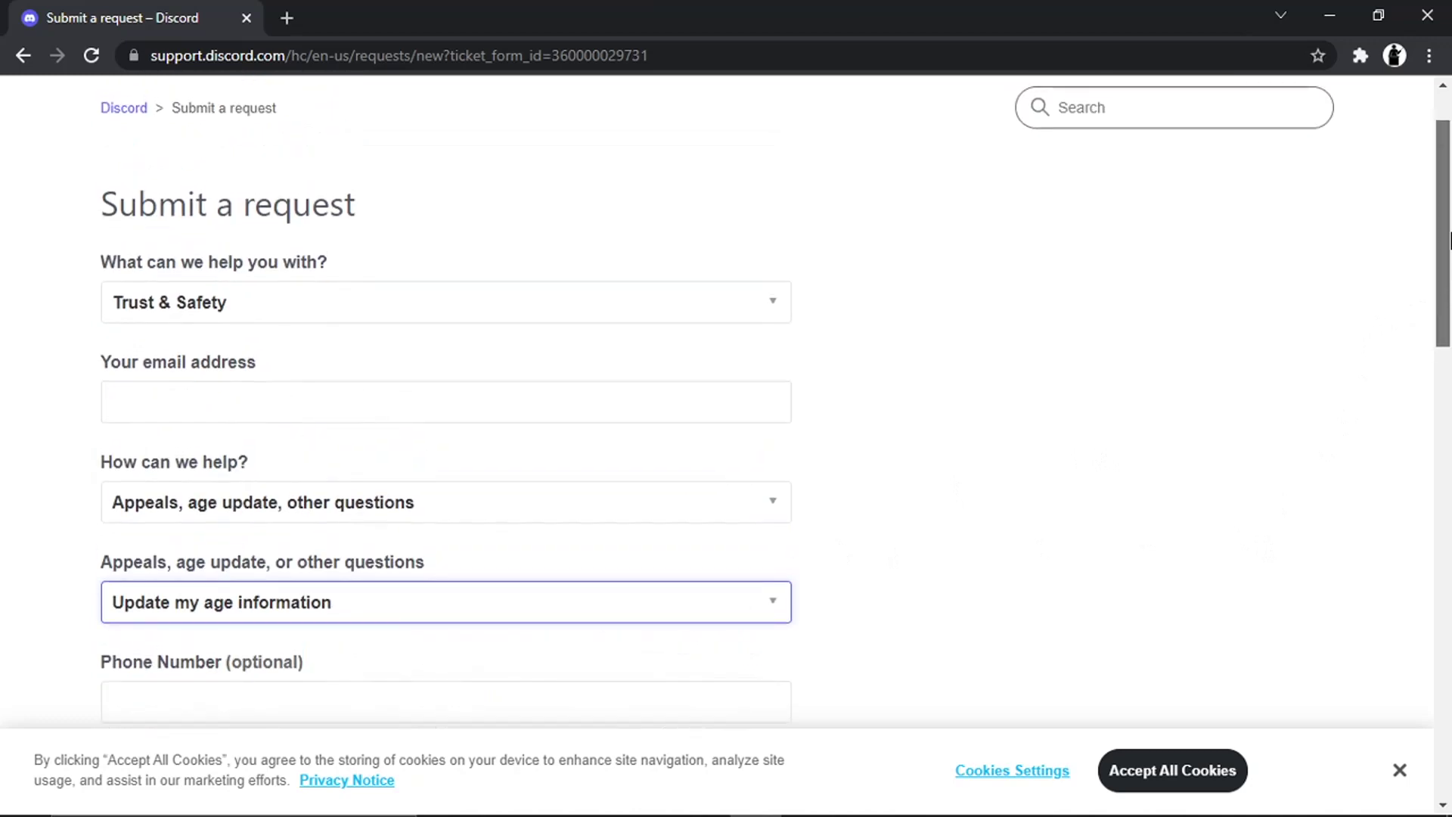
{"action": "right_click", "coordinate": [1449, 240]}
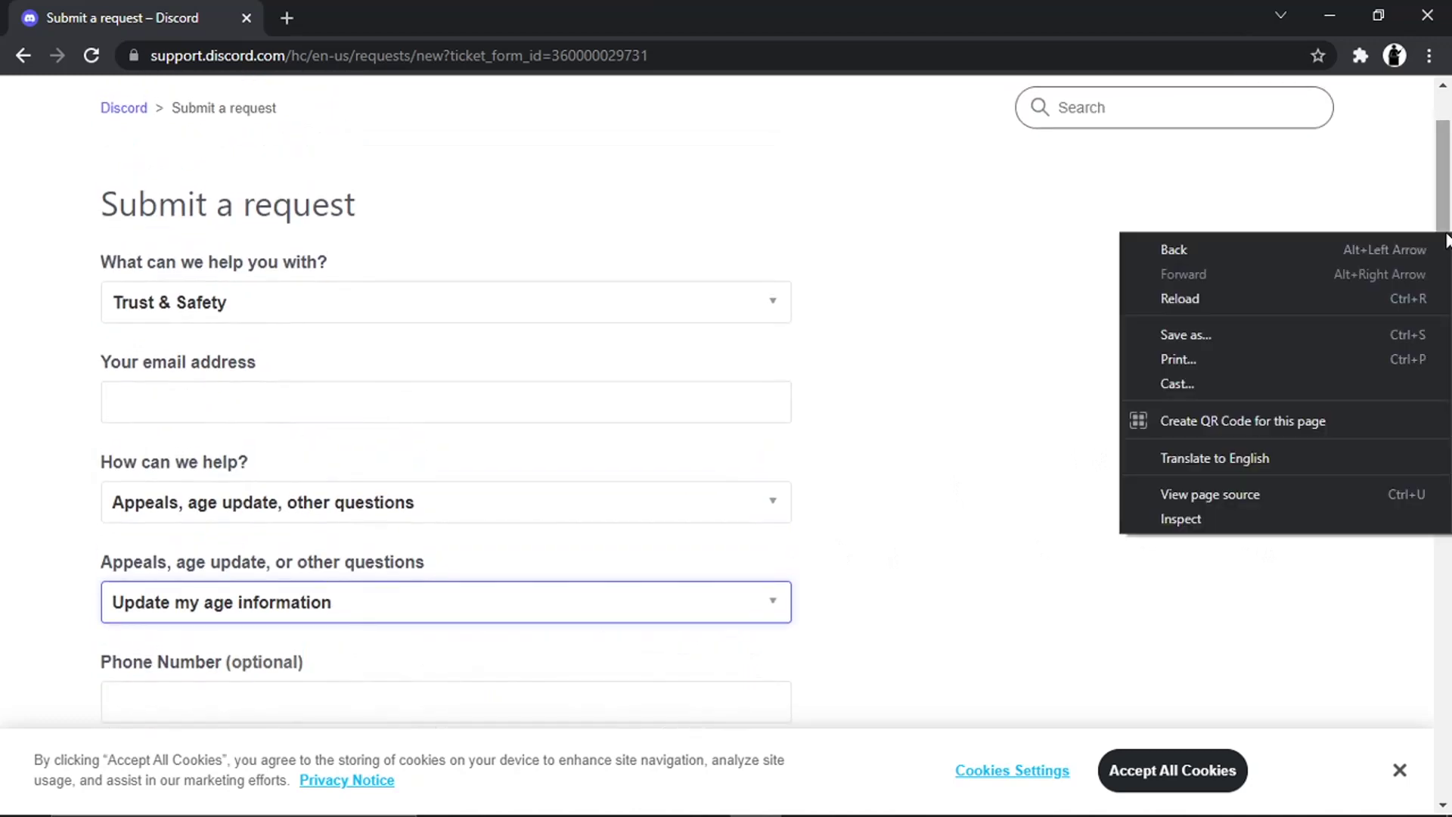
{"action": "triple_click", "coordinate": [1412, 201]}
{"action": "scroll", "coordinate": [1400, 182], "scroll_direction": "up", "scroll_amount": 1}
{"action": "left_click_drag", "start_coordinate": [1449, 198], "coordinate": [1448, 360]}
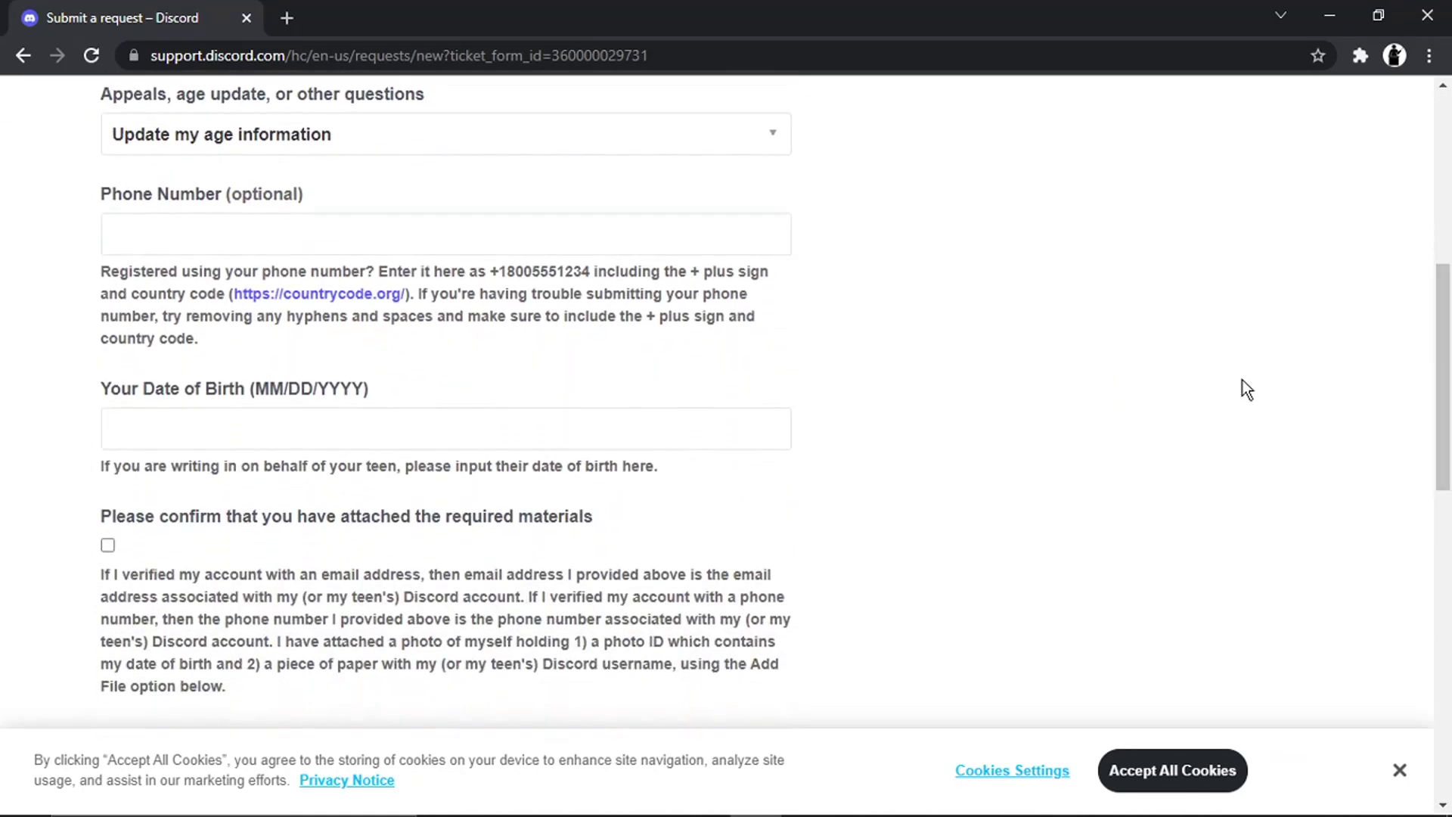
{"action": "left_click", "coordinate": [605, 432]}
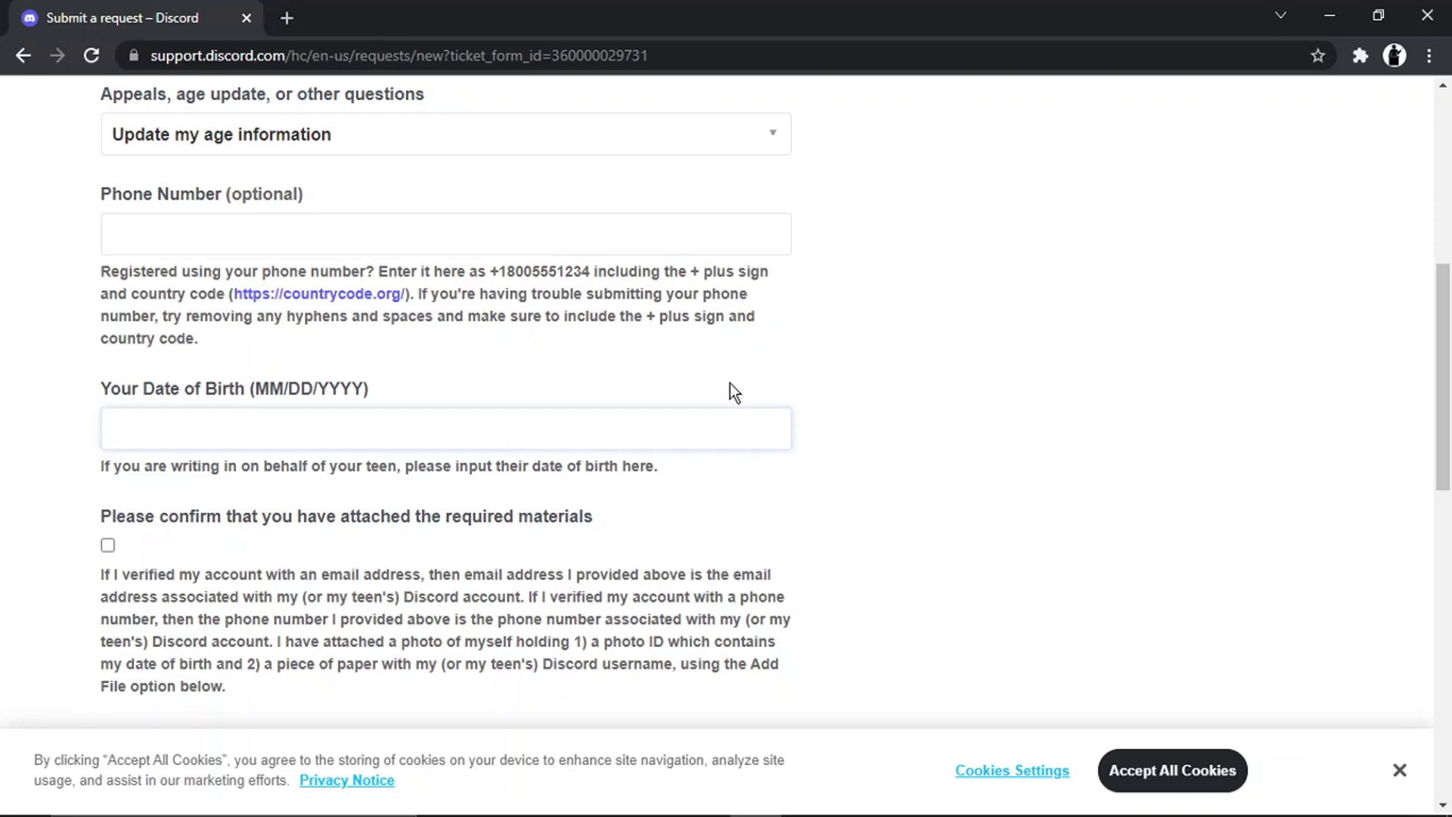
{"action": "left_click", "coordinate": [942, 439]}
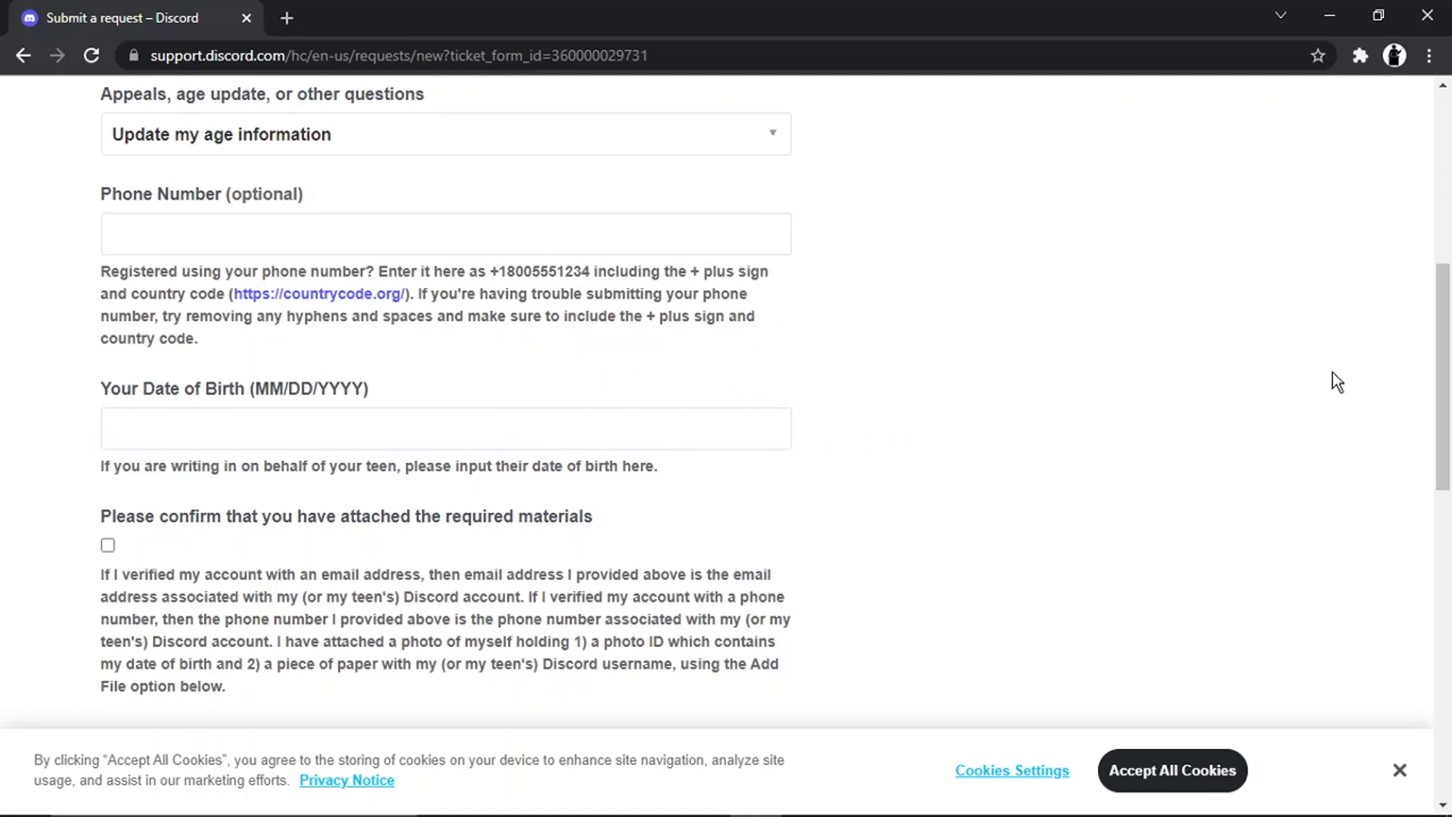
{"action": "left_click_drag", "start_coordinate": [1430, 373], "coordinate": [1449, 403]}
{"action": "scroll", "coordinate": [1449, 403], "scroll_direction": "down", "scroll_amount": 2}
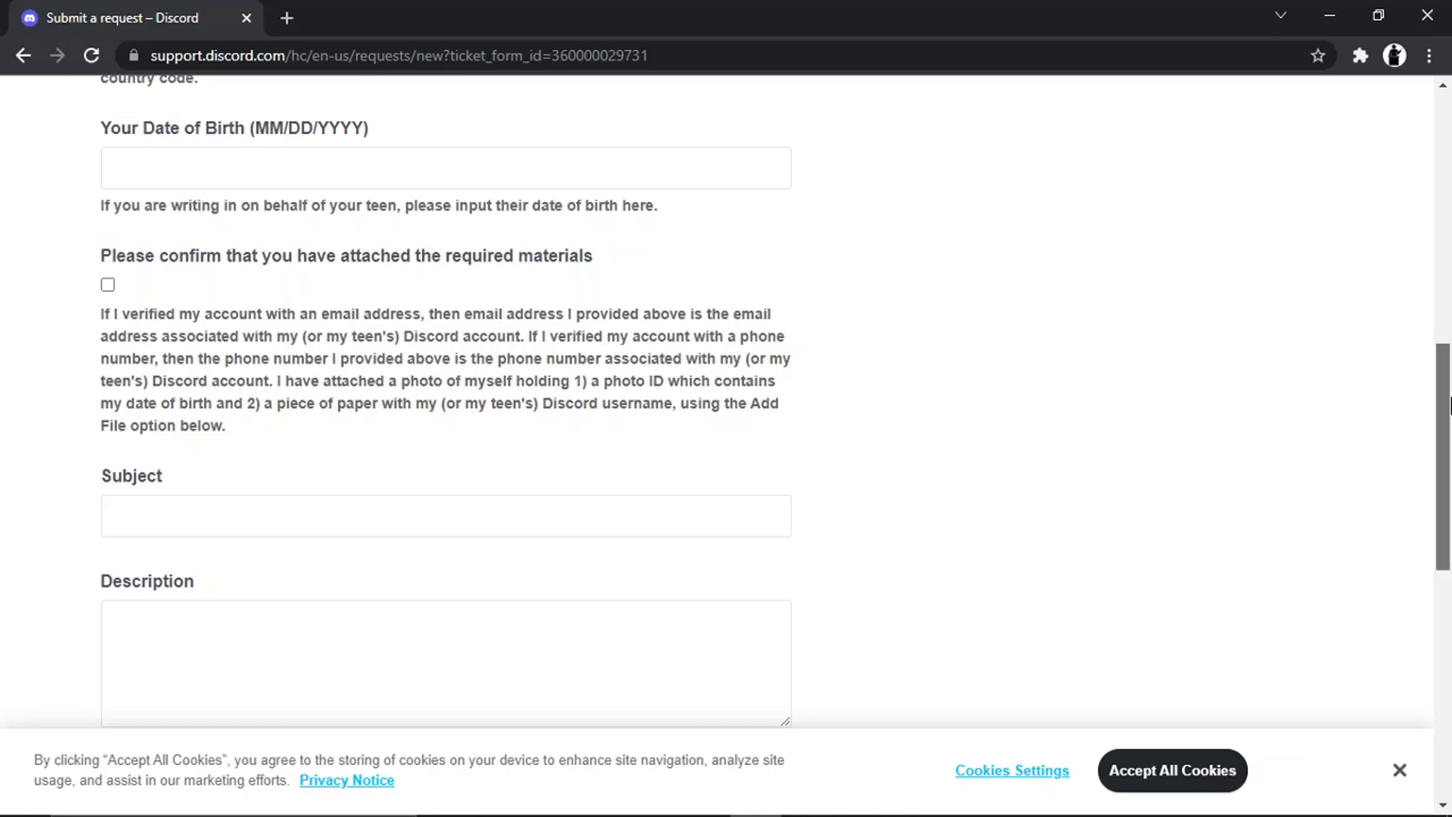
Enter 'change of age' as the request subject.
{"action": "scroll", "coordinate": [1442, 454], "scroll_direction": "down", "scroll_amount": 3}
{"action": "left_click", "coordinate": [722, 338]}
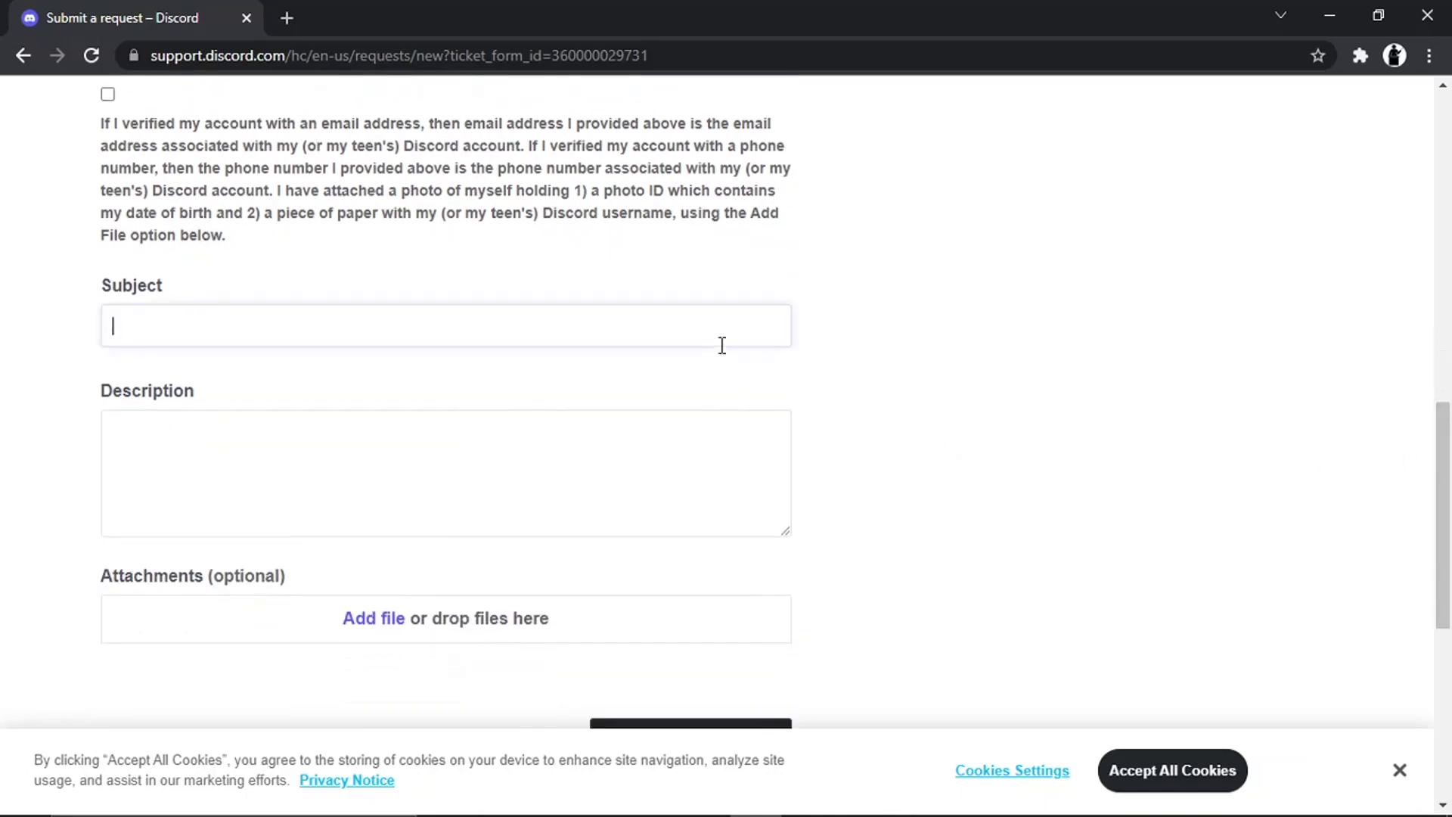
{"action": "type", "text": "changs"}
{"action": "key", "text": "BackSpace"}
{"action": "type", "text": "e"}
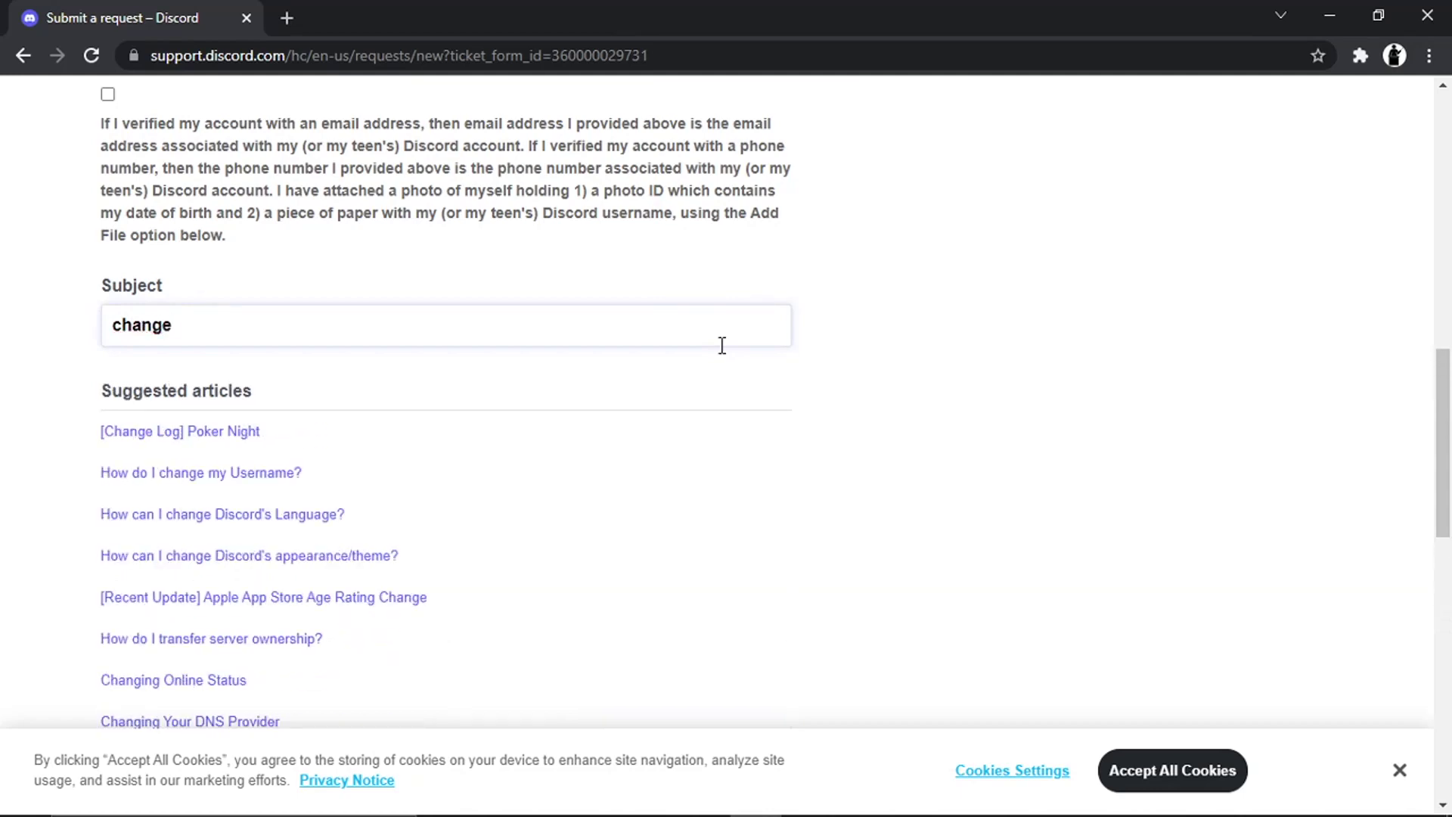
{"action": "type", "text": " of age"}
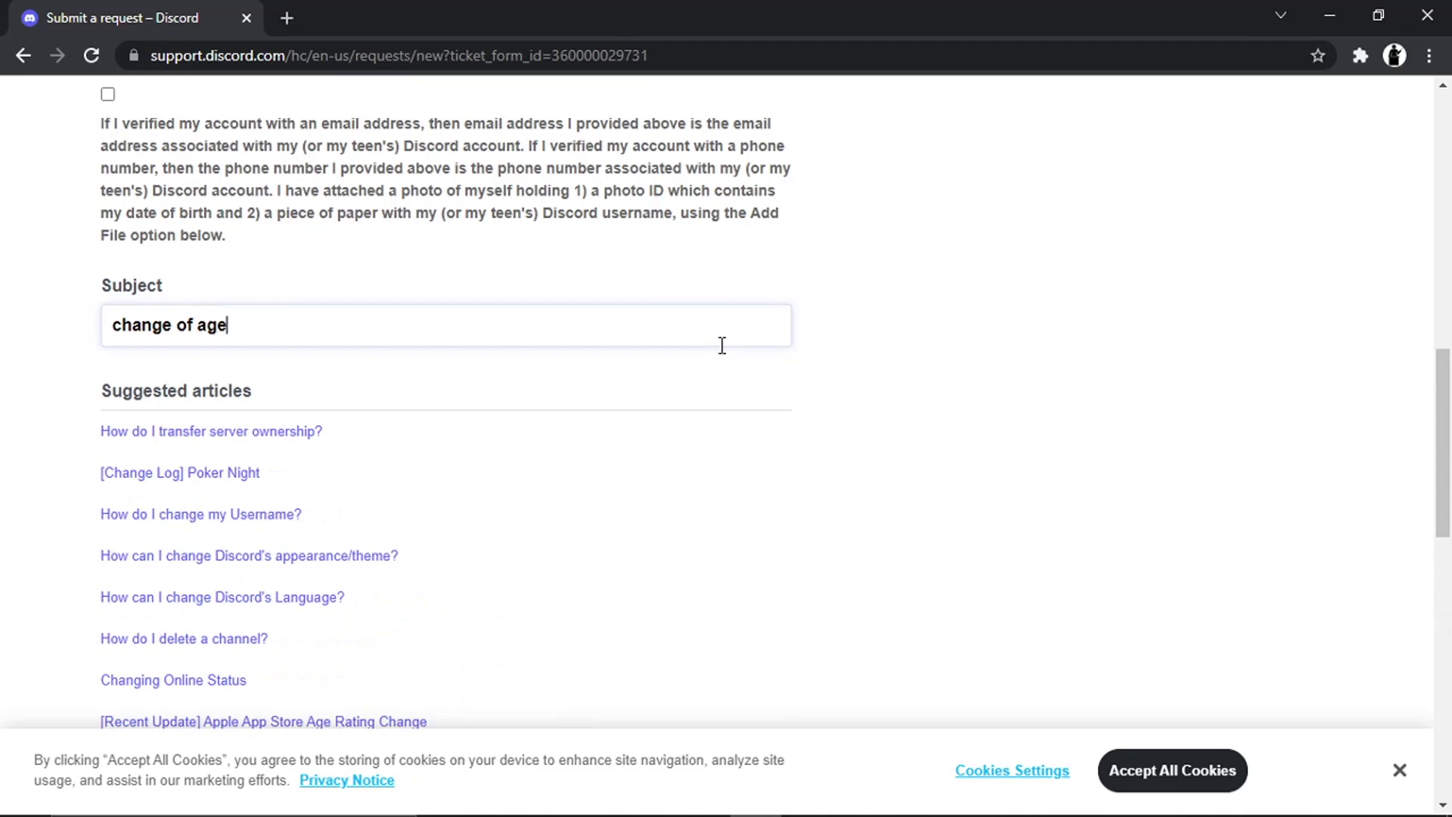
{"action": "left_click", "coordinate": [1066, 387]}
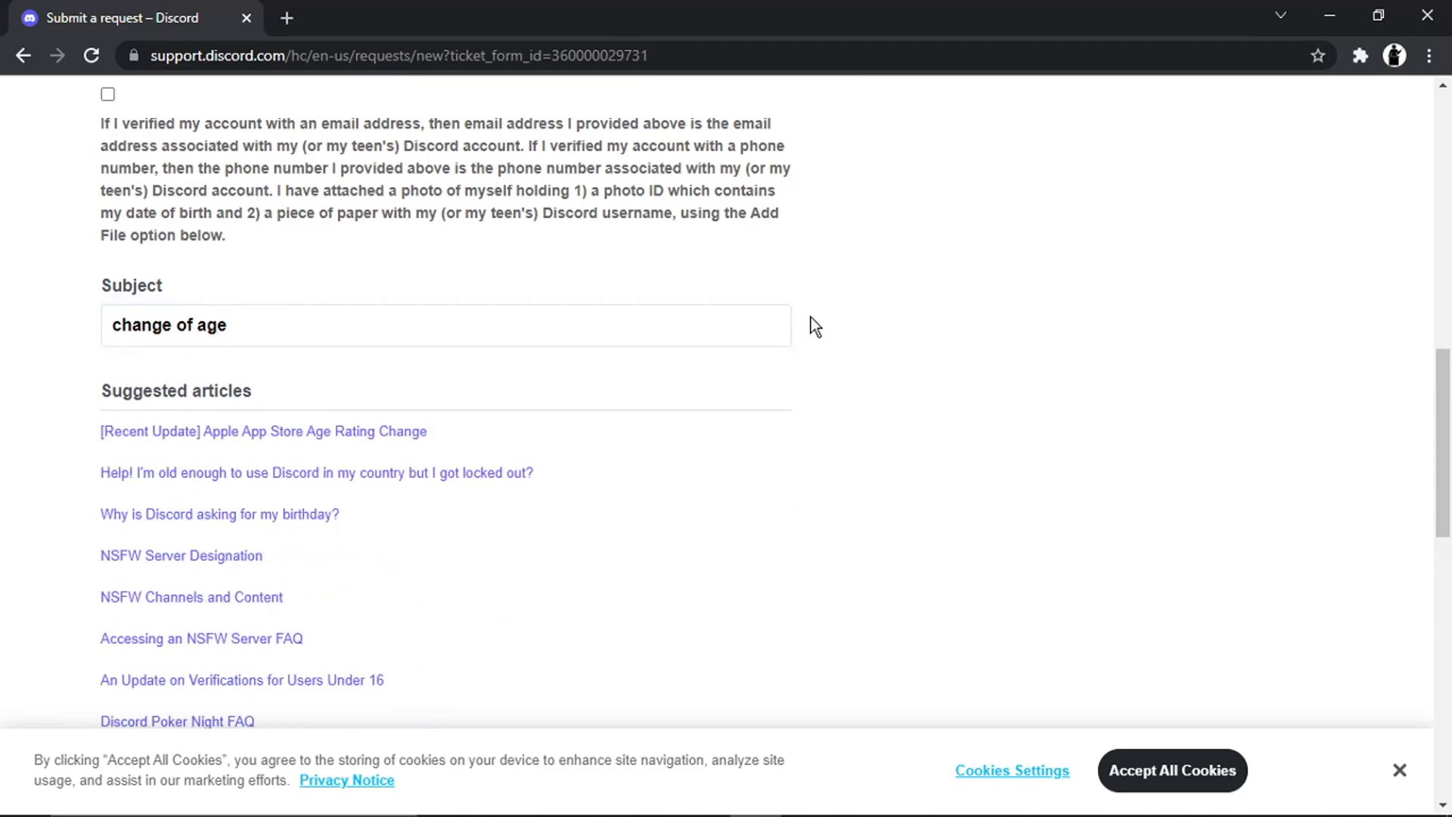
{"action": "left_click", "coordinate": [786, 327]}
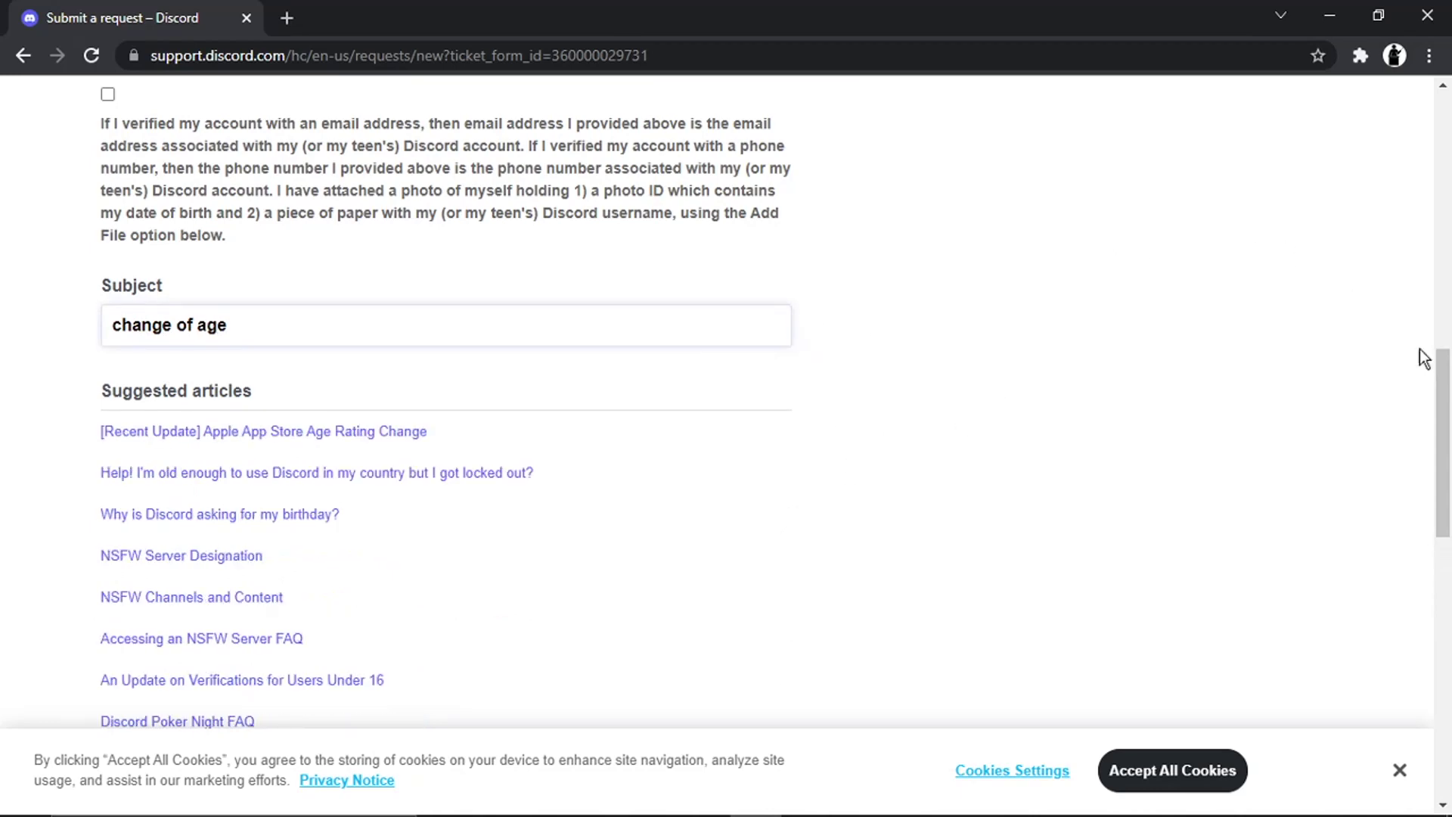
Write the description 'i am updating my age please see attached documents as requested' signed 'thanks'.
{"action": "scroll", "coordinate": [1441, 361], "scroll_direction": "down", "scroll_amount": 6}
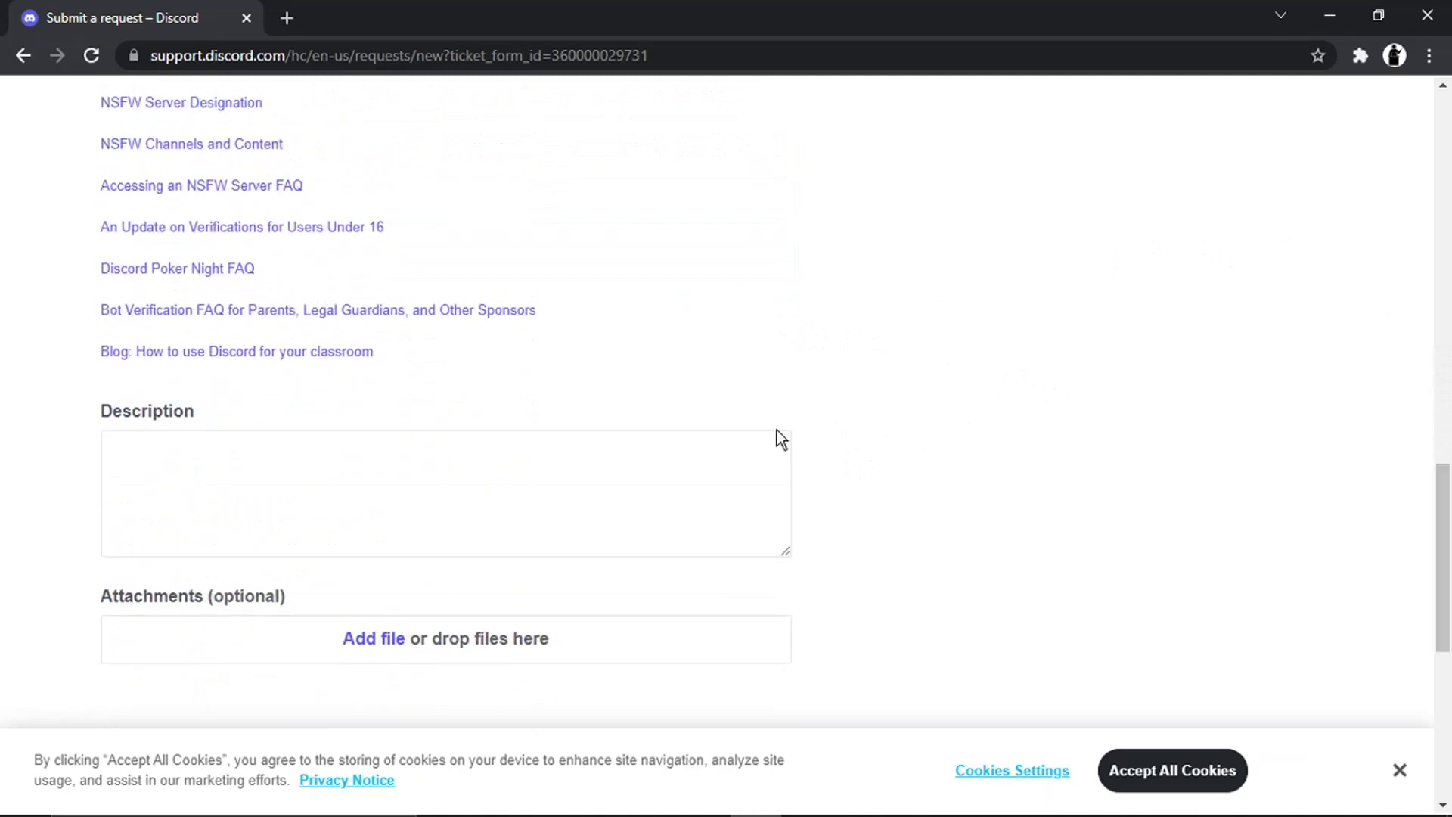
{"action": "left_click", "coordinate": [745, 452]}
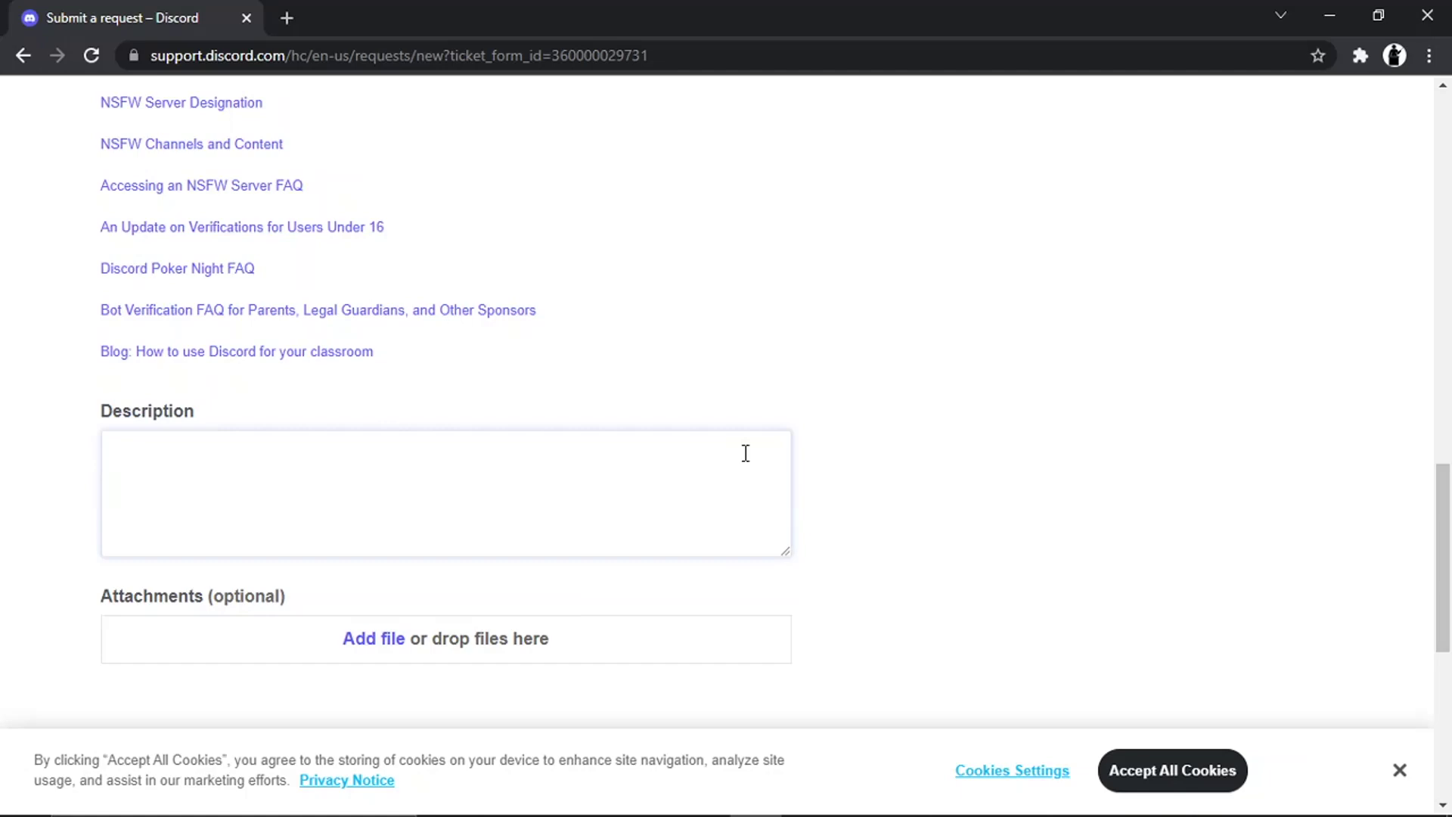
{"action": "type", "text": "i am updating my a"}
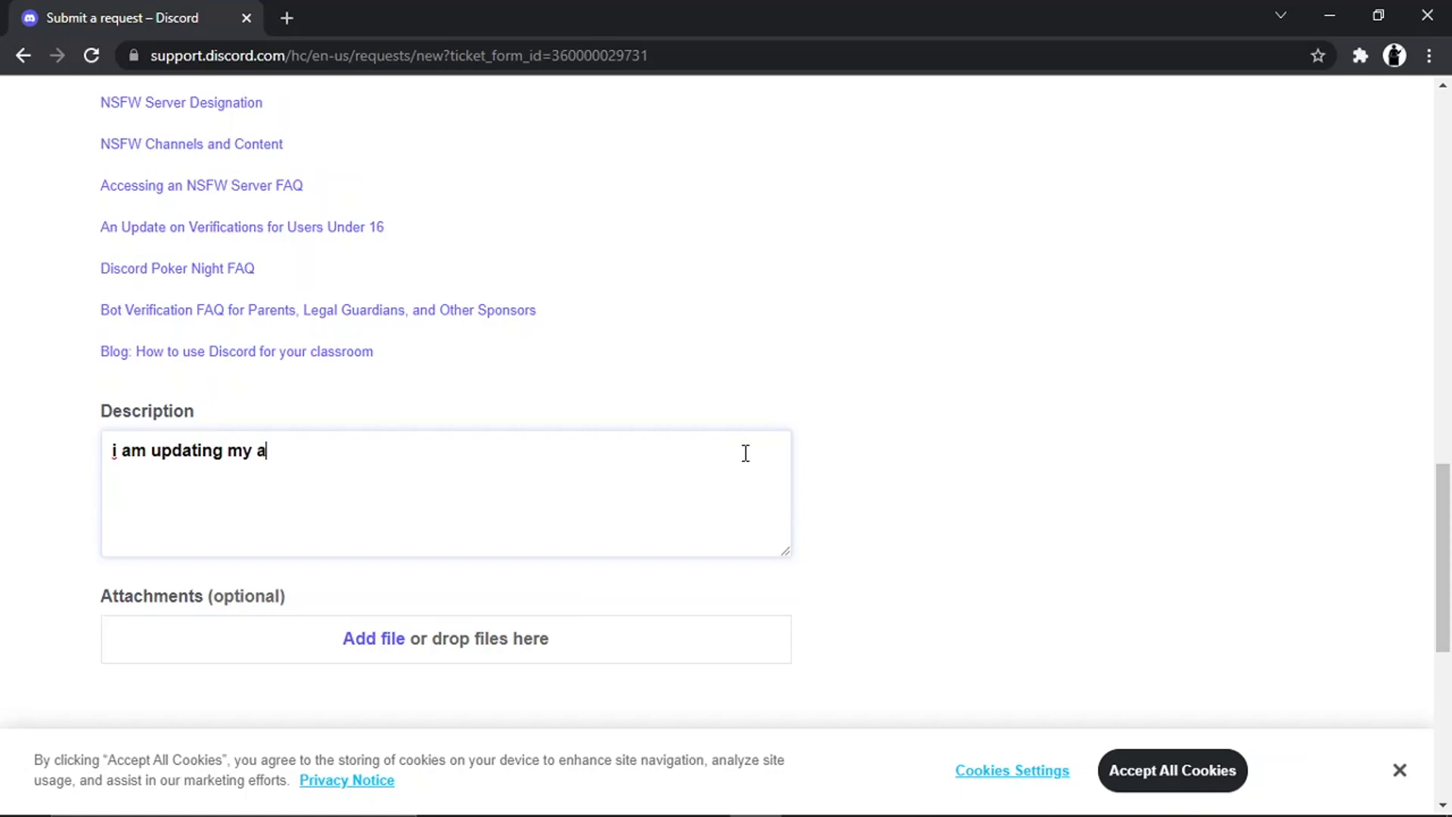
{"action": "type", "text": "ge please see "}
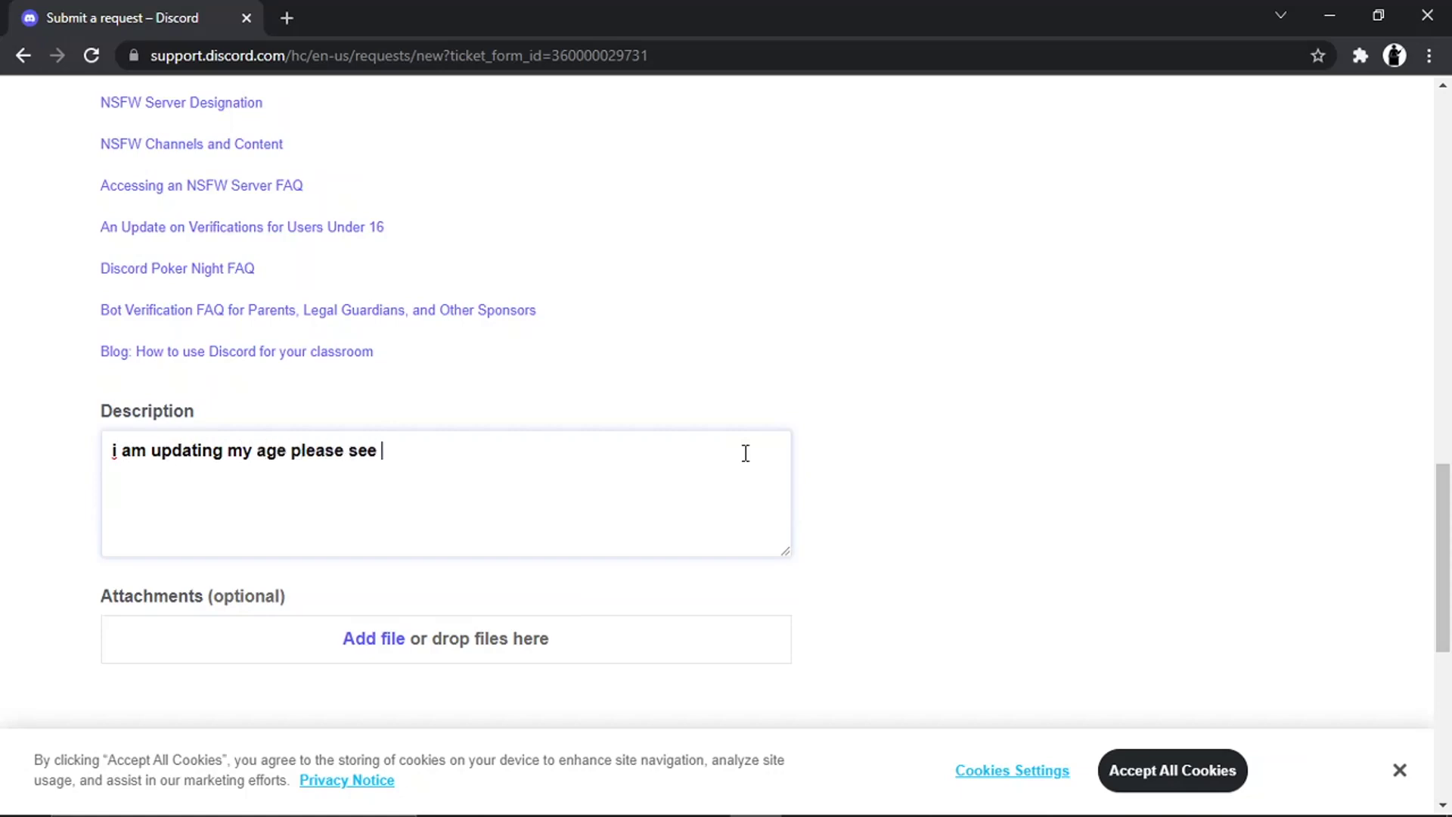
{"action": "type", "text": "attached docum"}
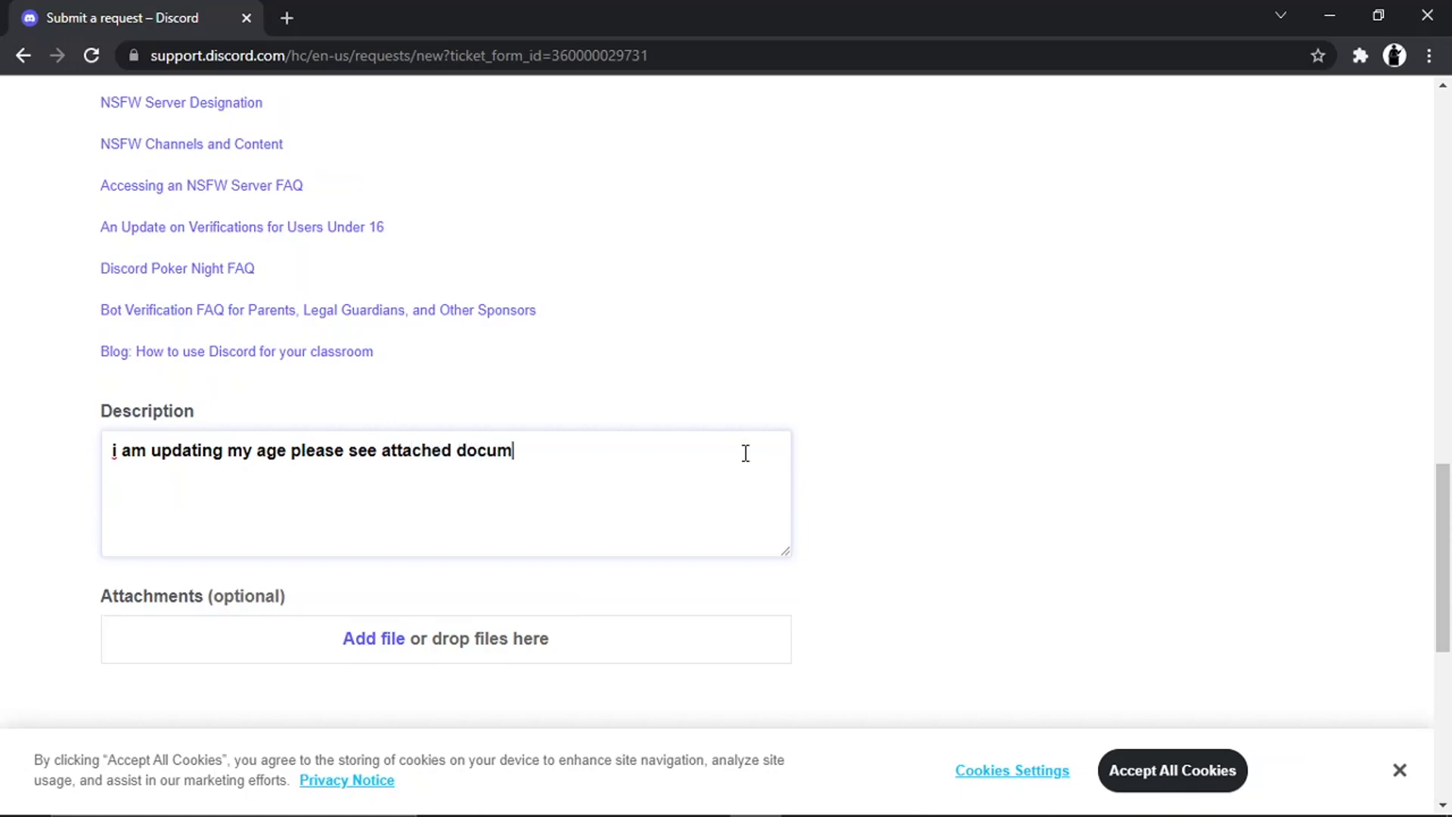
{"action": "type", "text": "ents as request"}
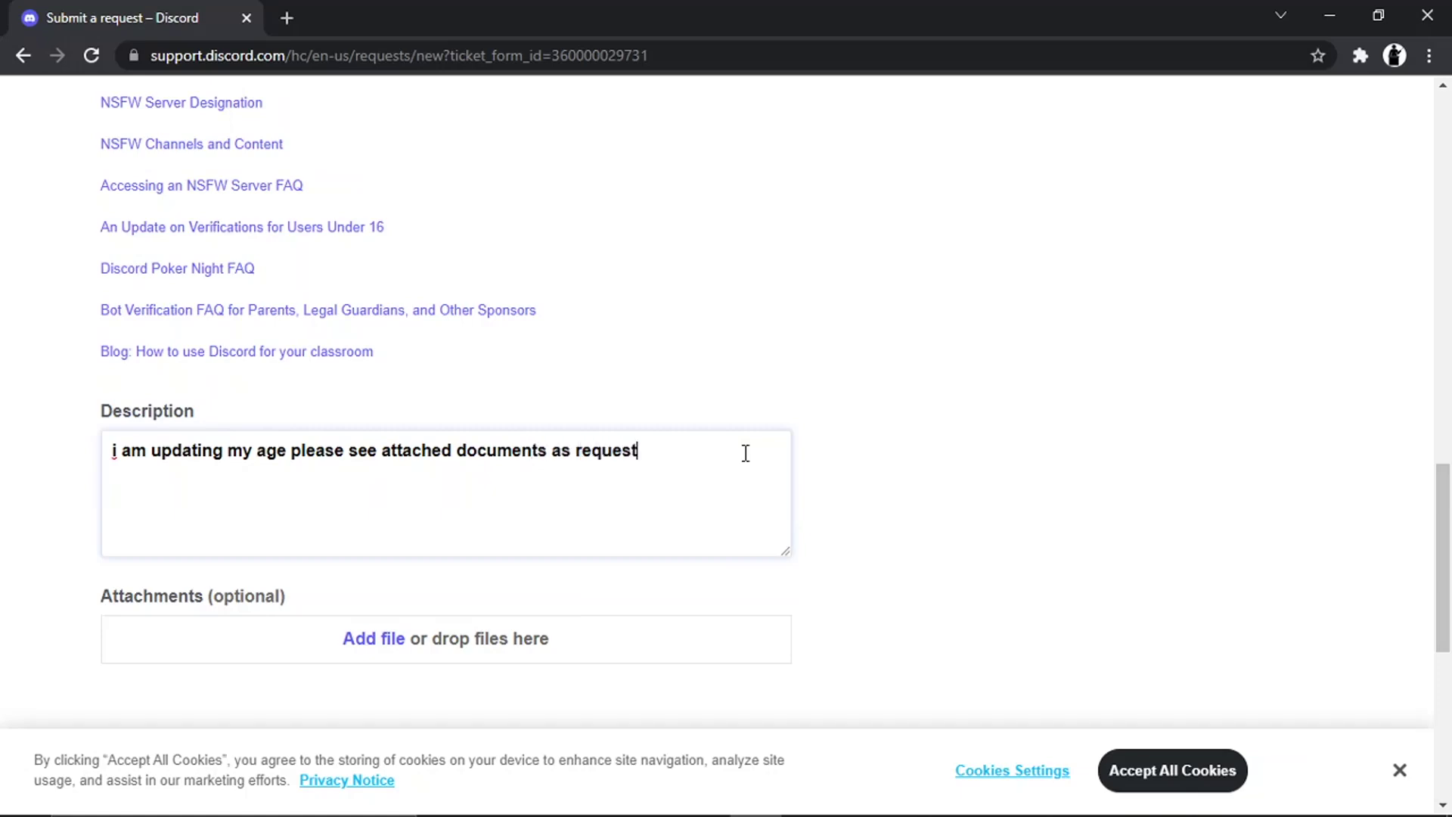
{"action": "type", "text": "ed"}
{"action": "key", "text": "Return"}
{"action": "key", "text": "Return"}
{"action": "type", "text": "than"}
{"action": "type", "text": "ks"}
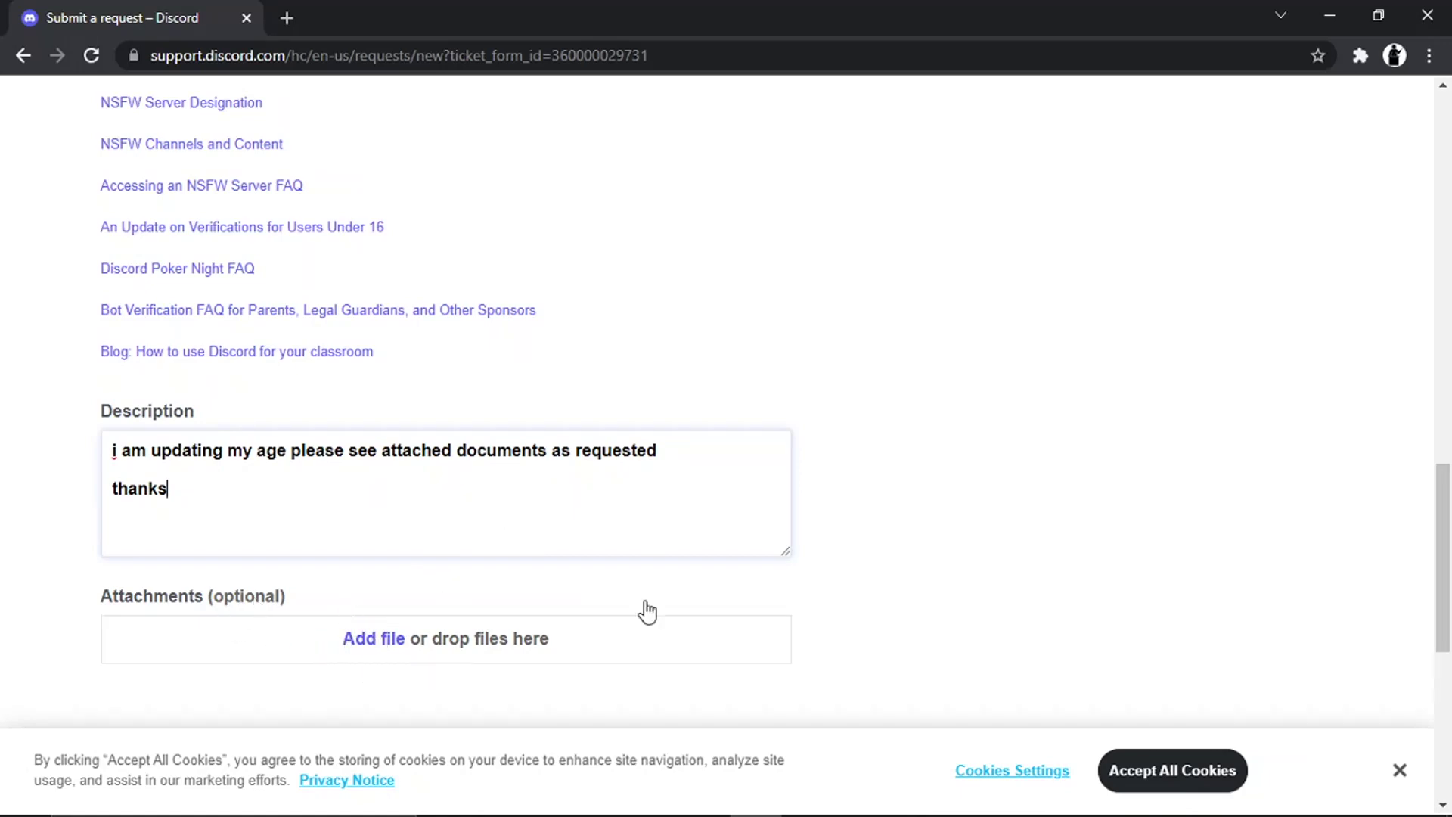
{"action": "left_click_drag", "start_coordinate": [1443, 501], "coordinate": [1443, 570]}
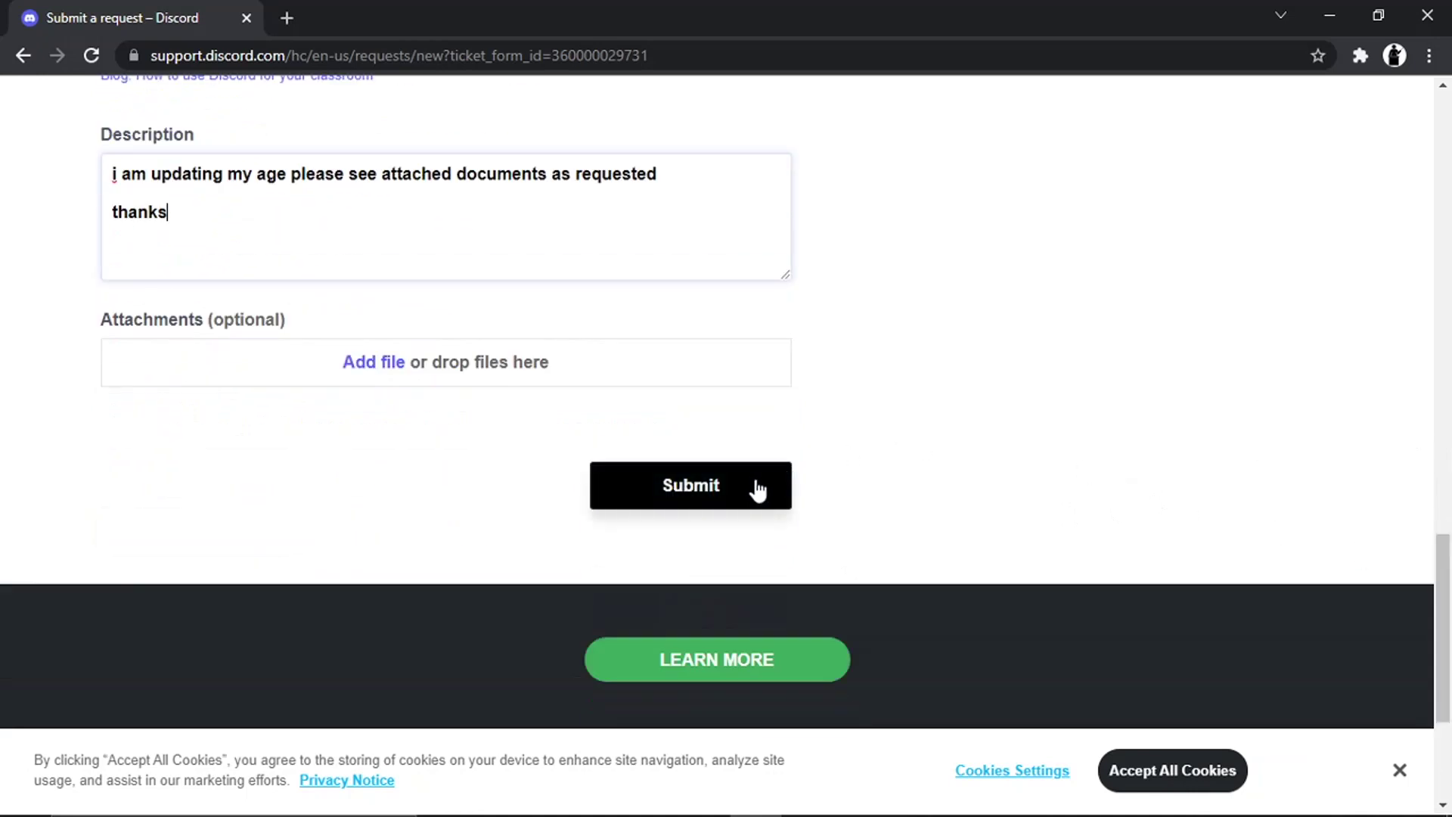
{"action": "left_click", "coordinate": [917, 505]}
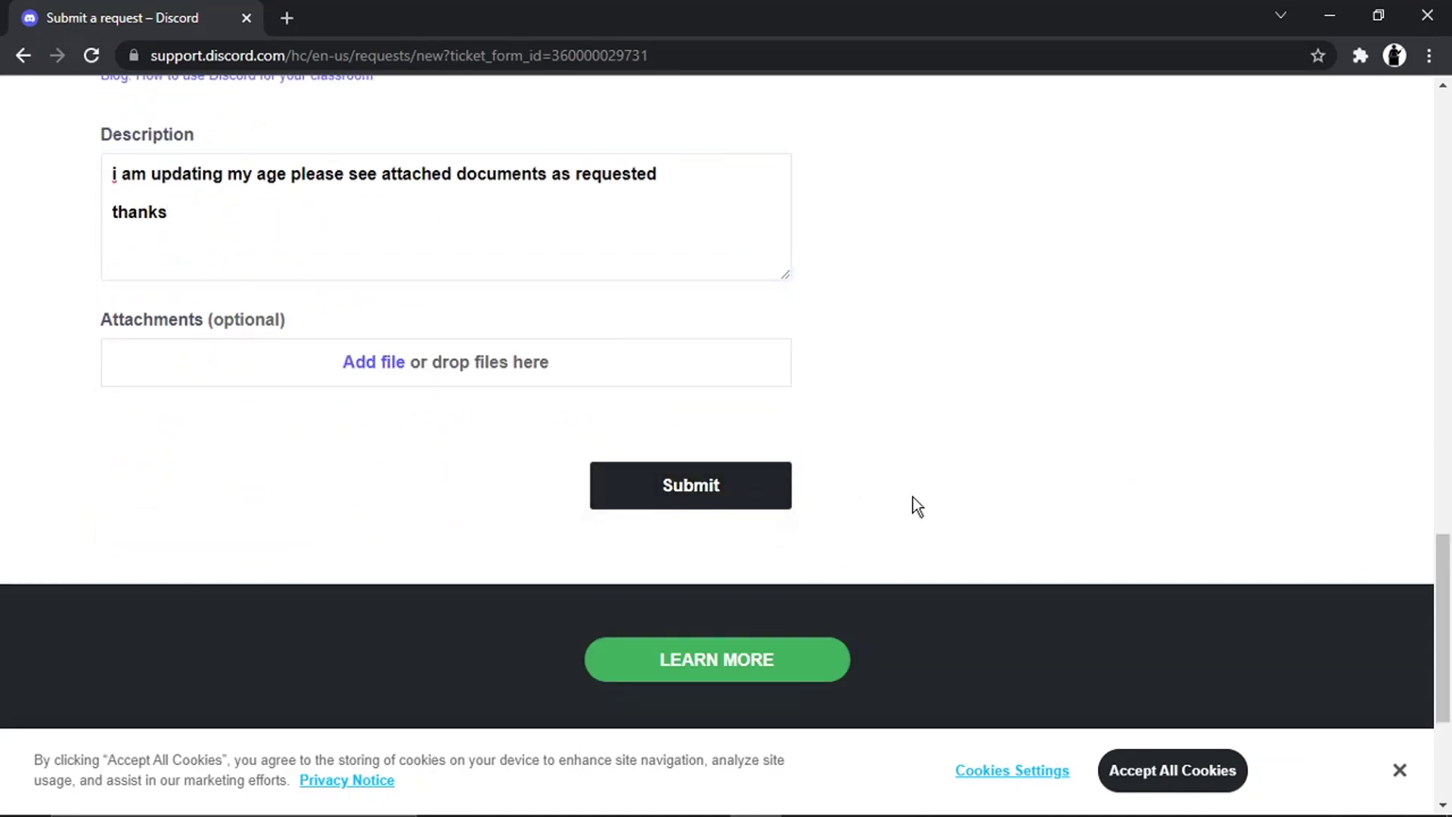